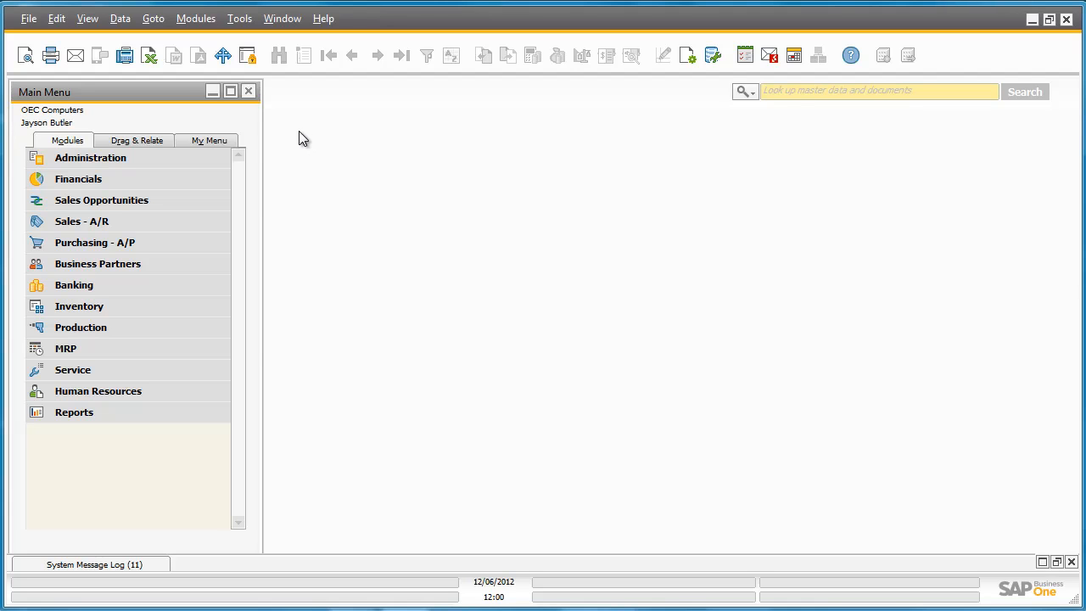
Step: Start a new goods receipt PO in purchasing and choose CTI Computers as the vendor
{"action": "left_click", "coordinate": [205, 243]}
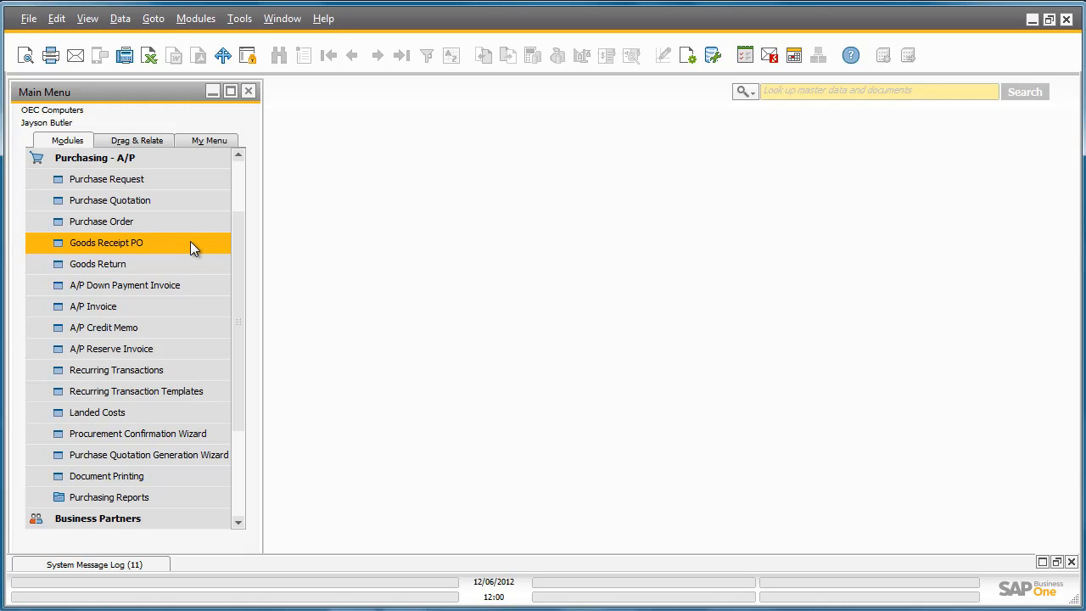
{"action": "left_click", "coordinate": [190, 242]}
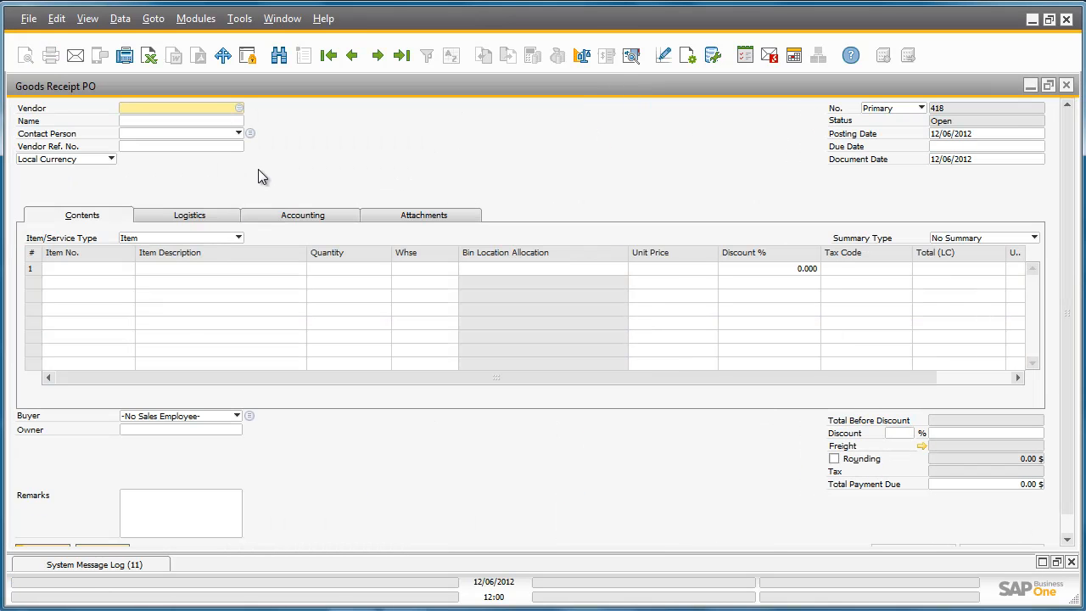
{"action": "left_click", "coordinate": [240, 109]}
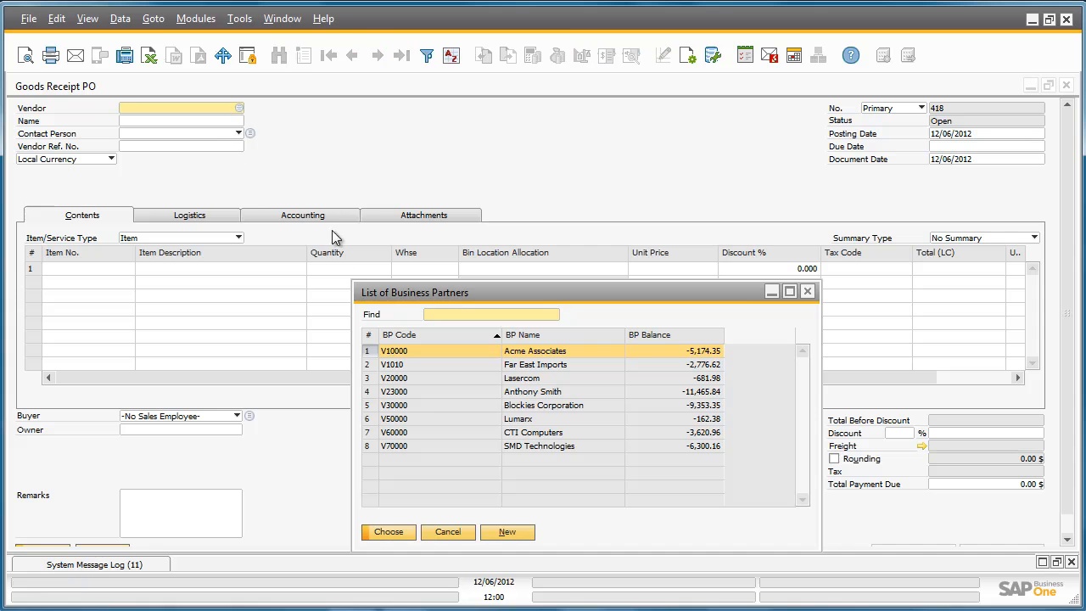
{"action": "left_click", "coordinate": [375, 433]}
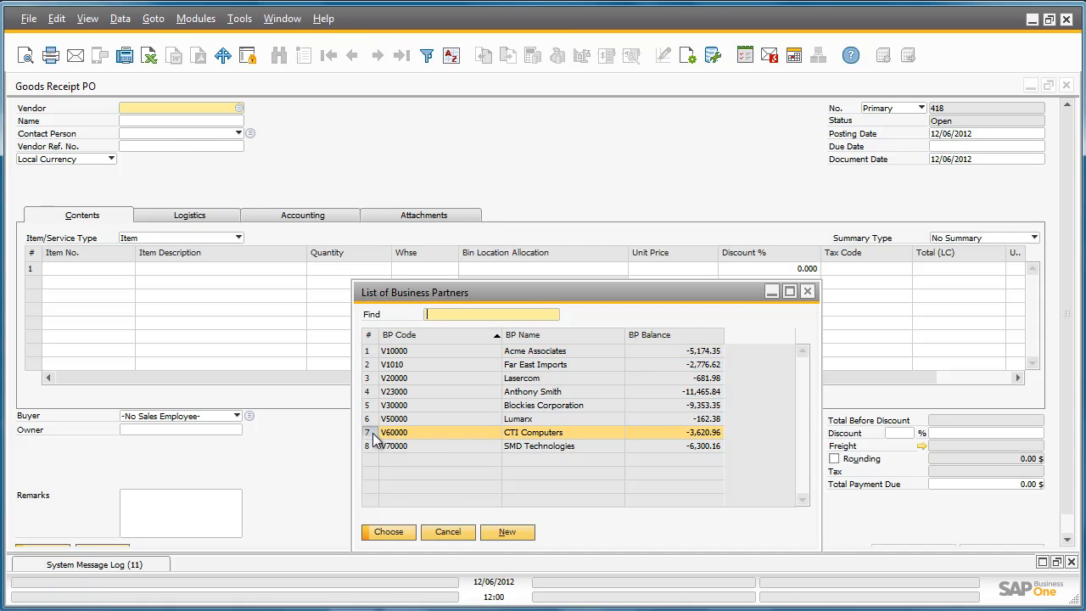
{"action": "left_click", "coordinate": [392, 533]}
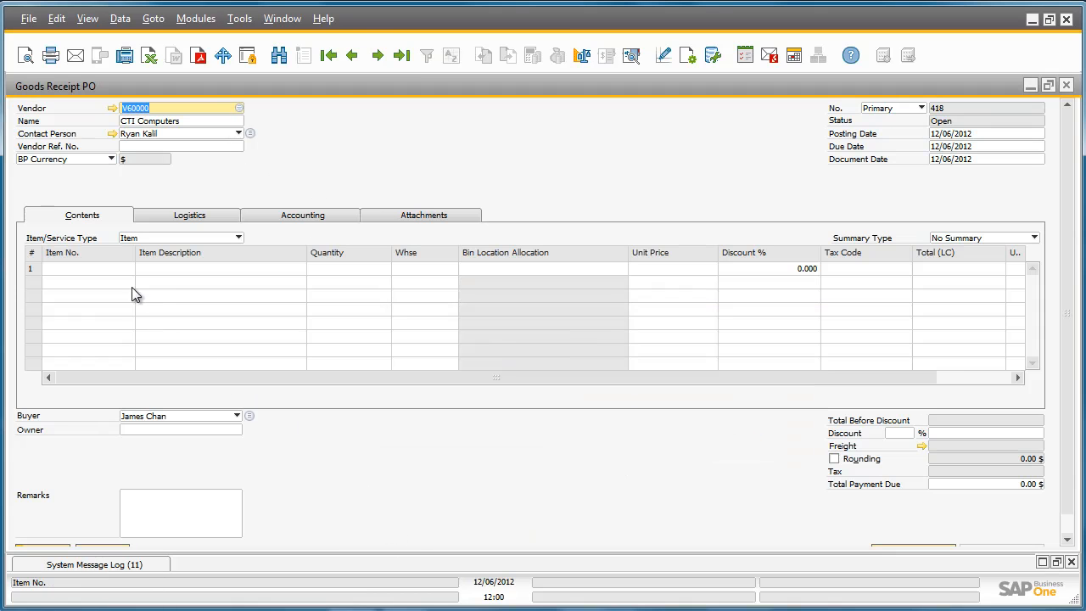
Step: Add item I00013, SDHC 64 GB CLASS 10, to the first row with a quantity of 50
{"action": "left_click", "coordinate": [116, 268]}
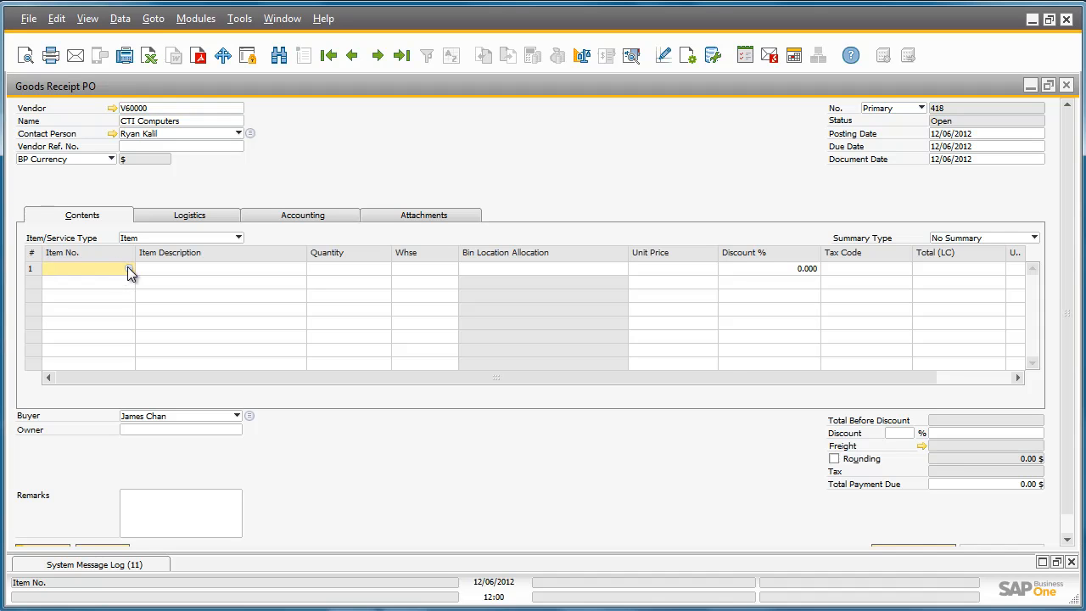
{"action": "left_click", "coordinate": [128, 268]}
{"action": "double_click", "coordinate": [560, 337]}
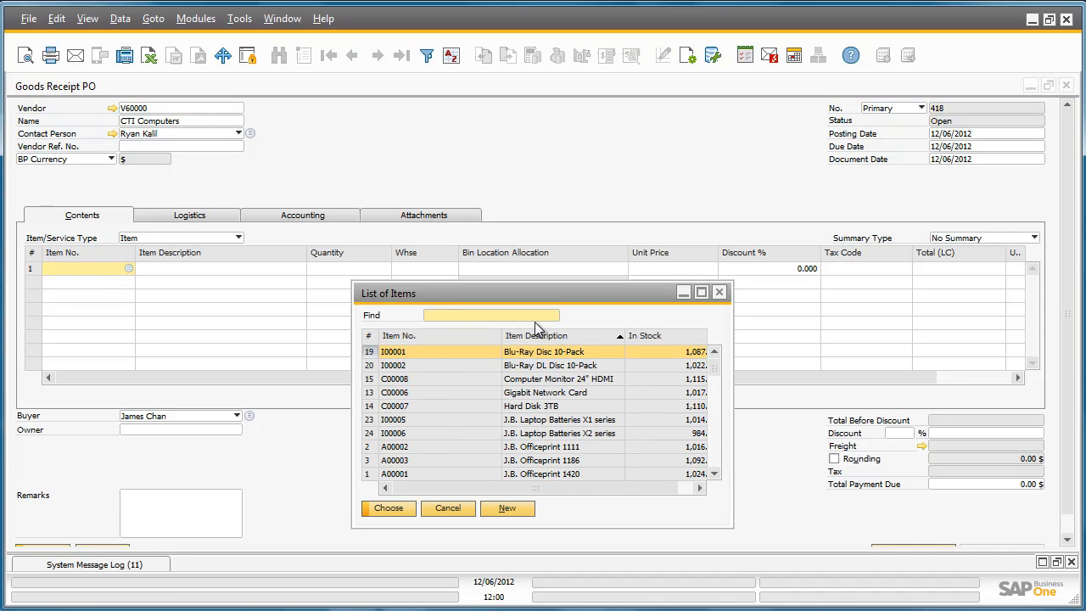
{"action": "type", "text": "SD"}
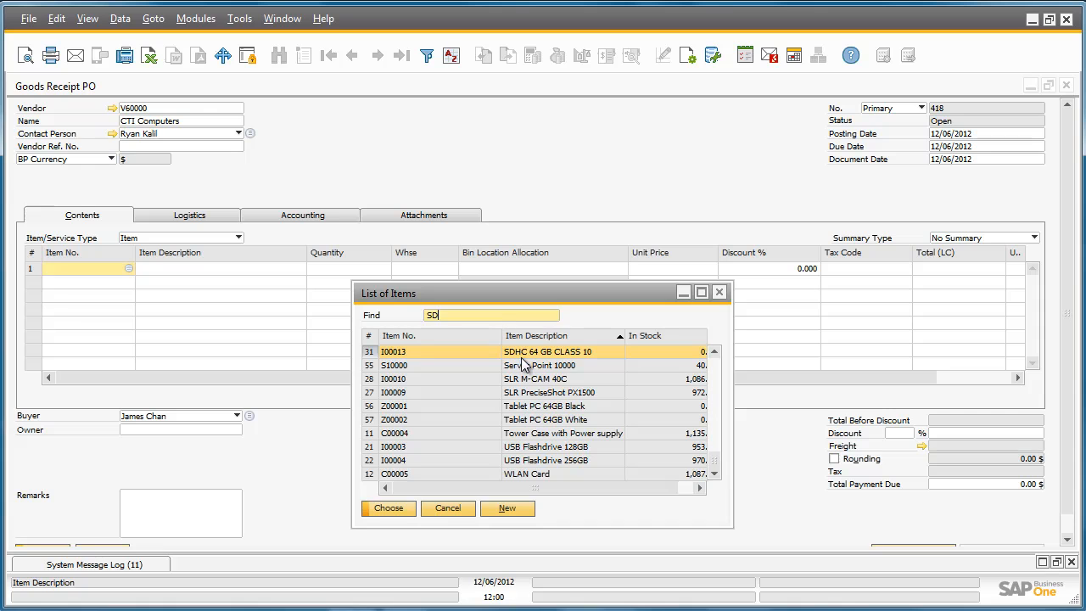
{"action": "double_click", "coordinate": [521, 358]}
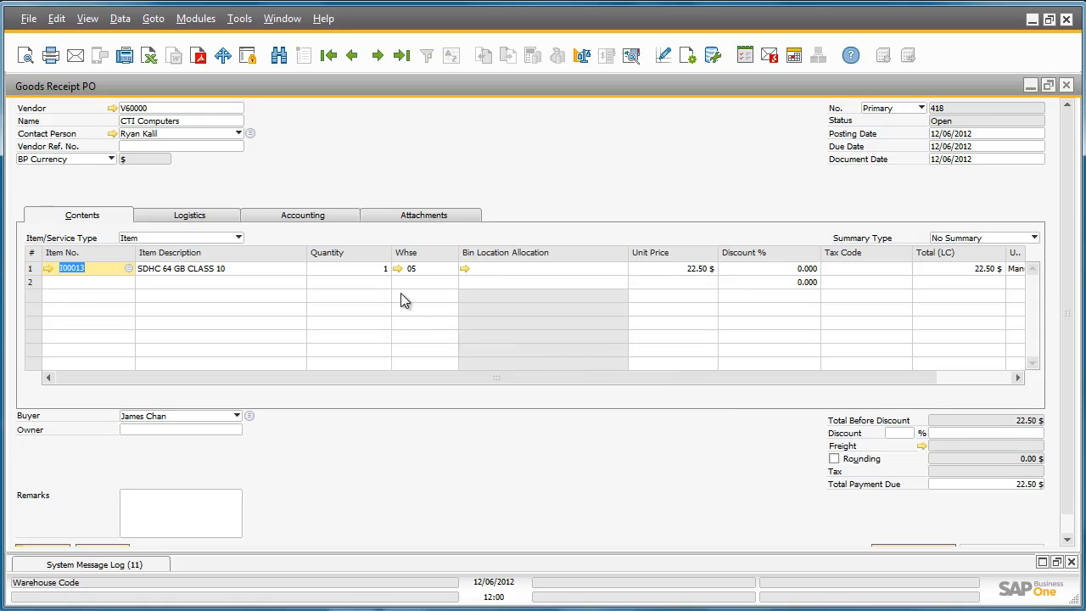
{"action": "left_click", "coordinate": [376, 268]}
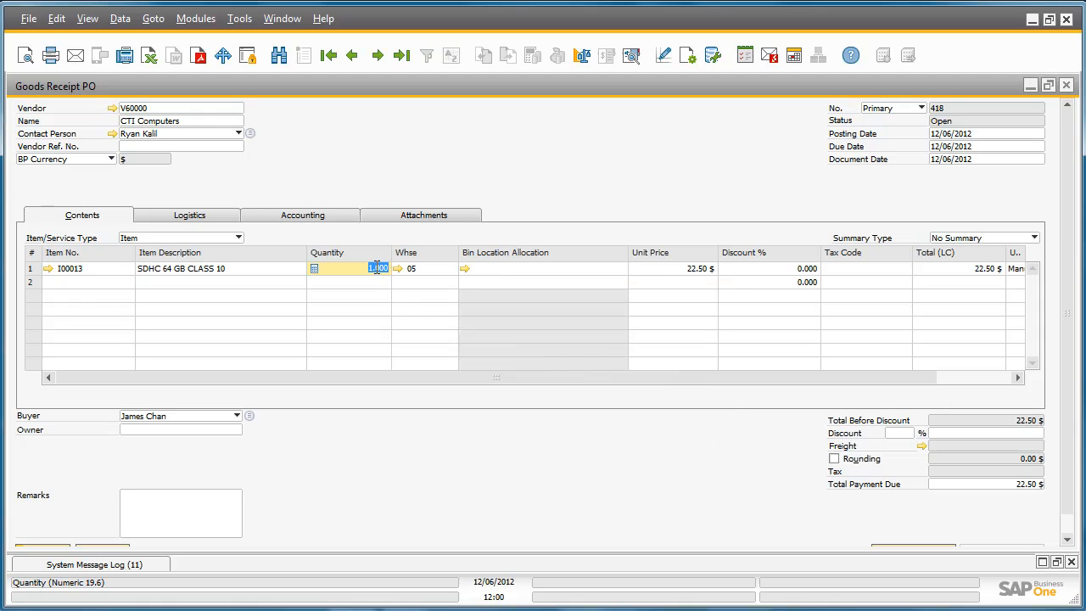
{"action": "type", "text": "50"}
{"action": "key", "text": "Tab"}
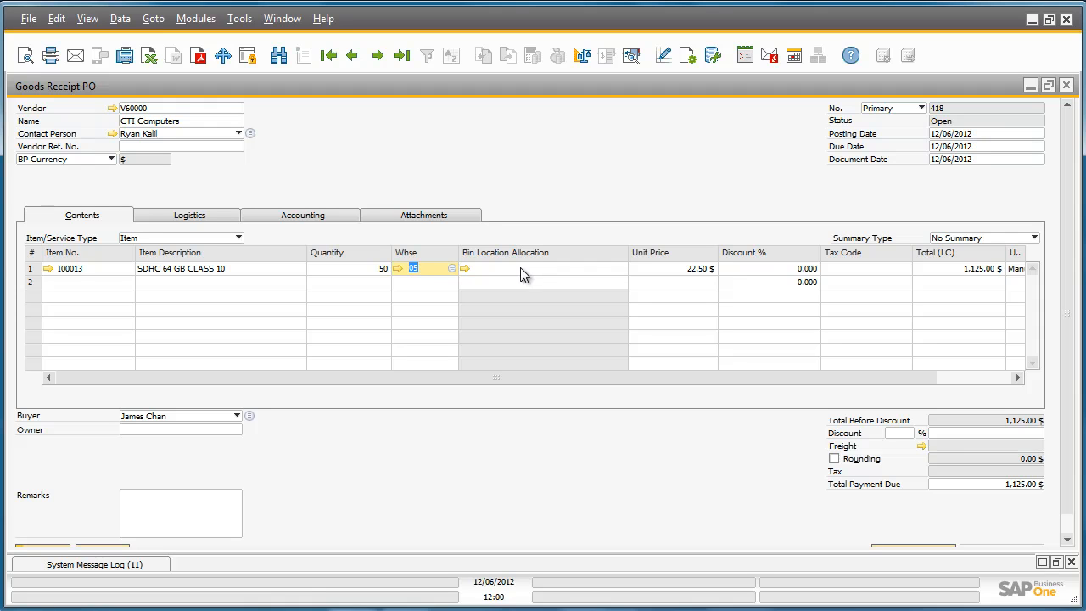
Step: Open the row's bin location allocation and allocate 25 units to bin 05-A4-S4-L1
{"action": "left_click", "coordinate": [467, 270]}
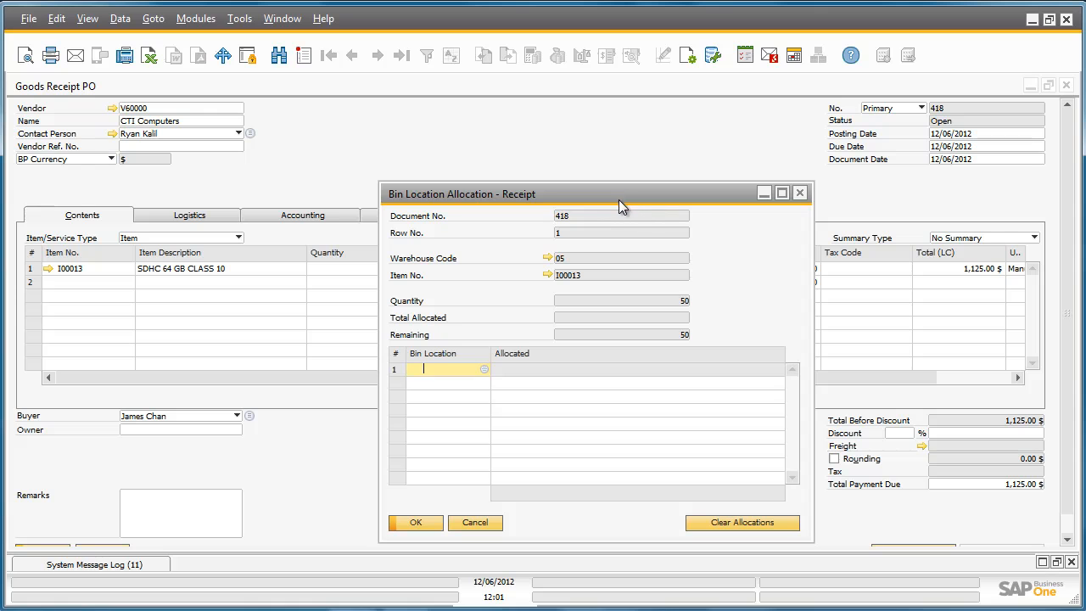
{"action": "left_click", "coordinate": [484, 370]}
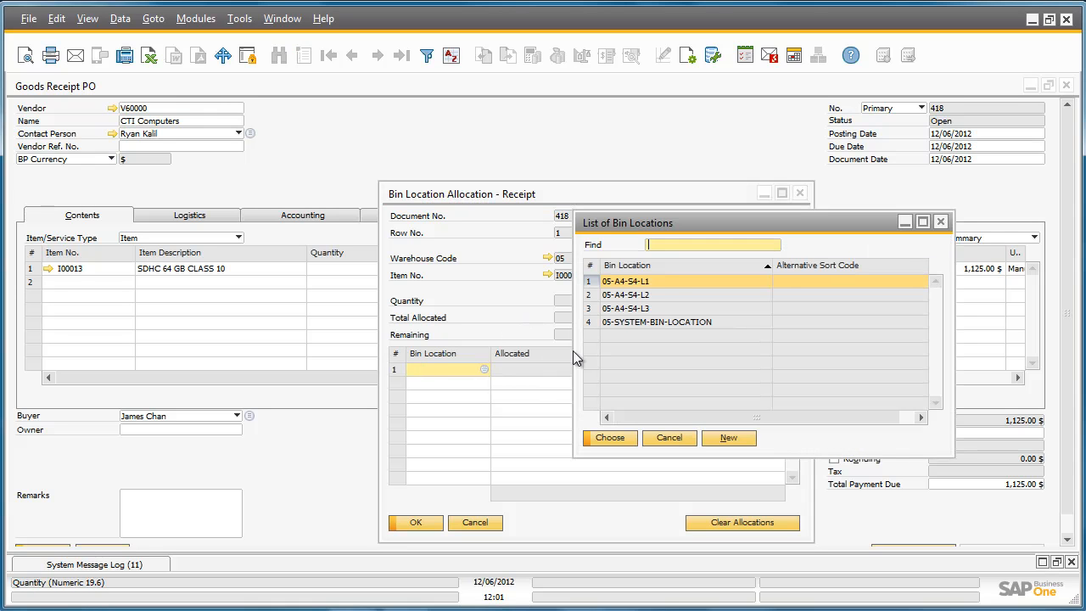
{"action": "double_click", "coordinate": [666, 280]}
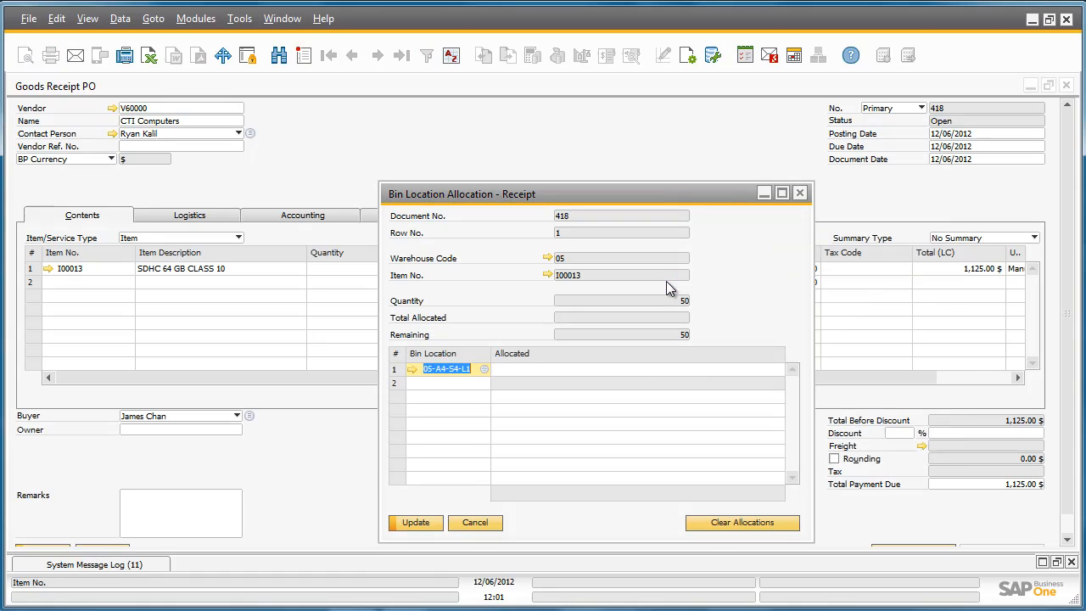
{"action": "left_click", "coordinate": [648, 368]}
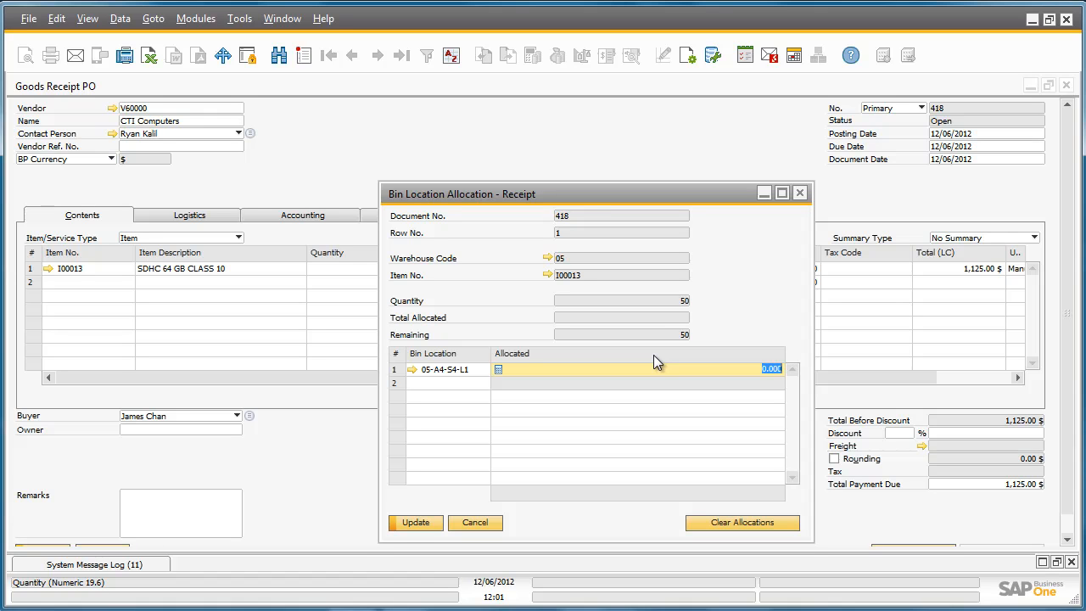
{"action": "type", "text": "25"}
Step: Allocate 25 units to bin 05-A4-S4-L2 in the second row and save the bin allocations
{"action": "left_click", "coordinate": [476, 386]}
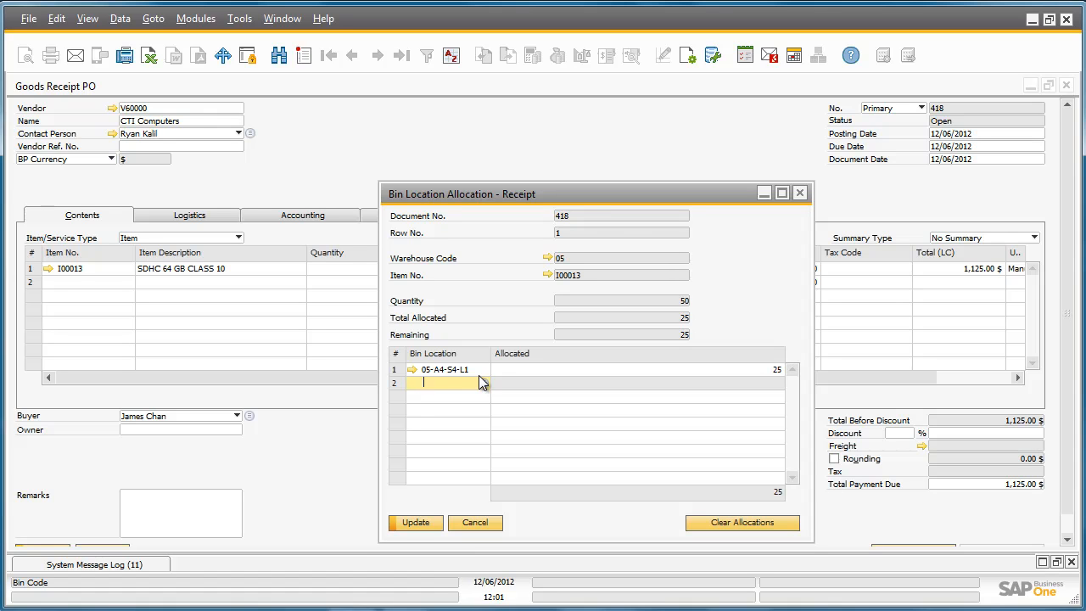
{"action": "type", "text": "05-a4-s4-l2"}
{"action": "key", "text": "Tab"}
{"action": "type", "text": "25"}
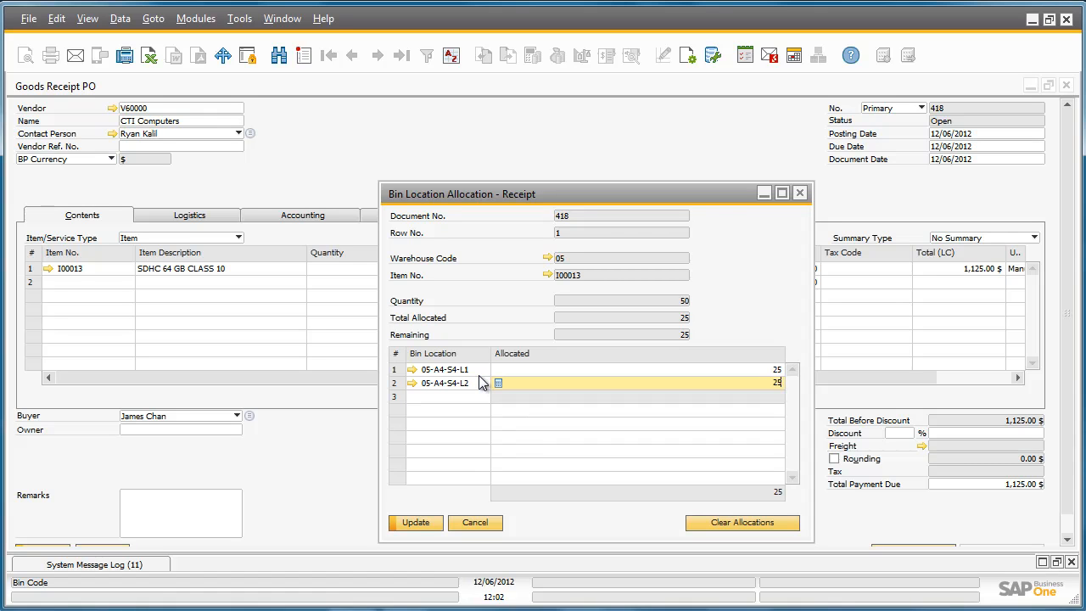
{"action": "key", "text": "Tab"}
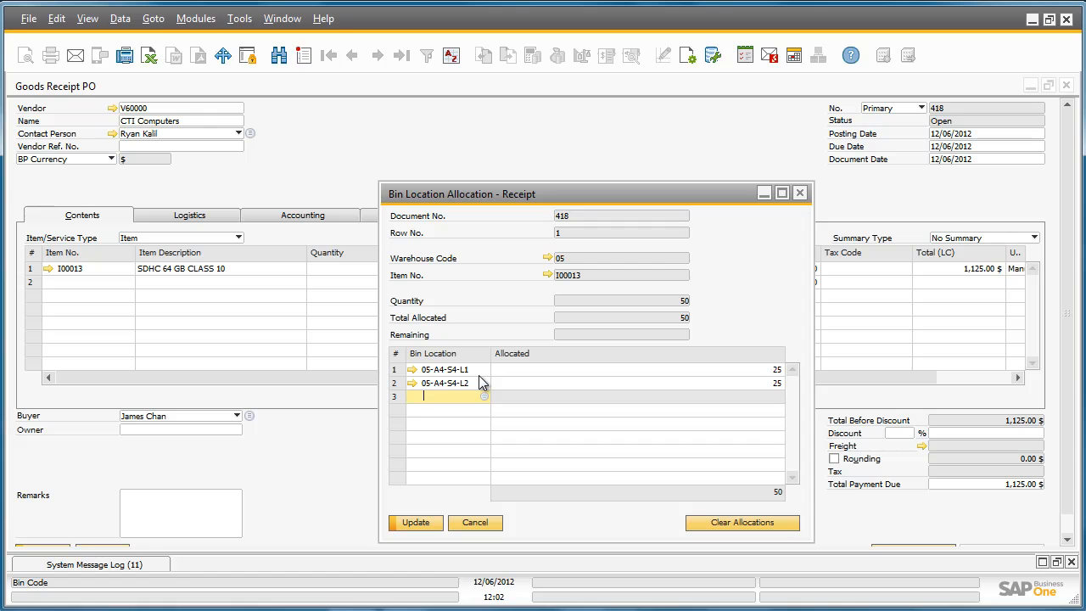
{"action": "left_click", "coordinate": [431, 521]}
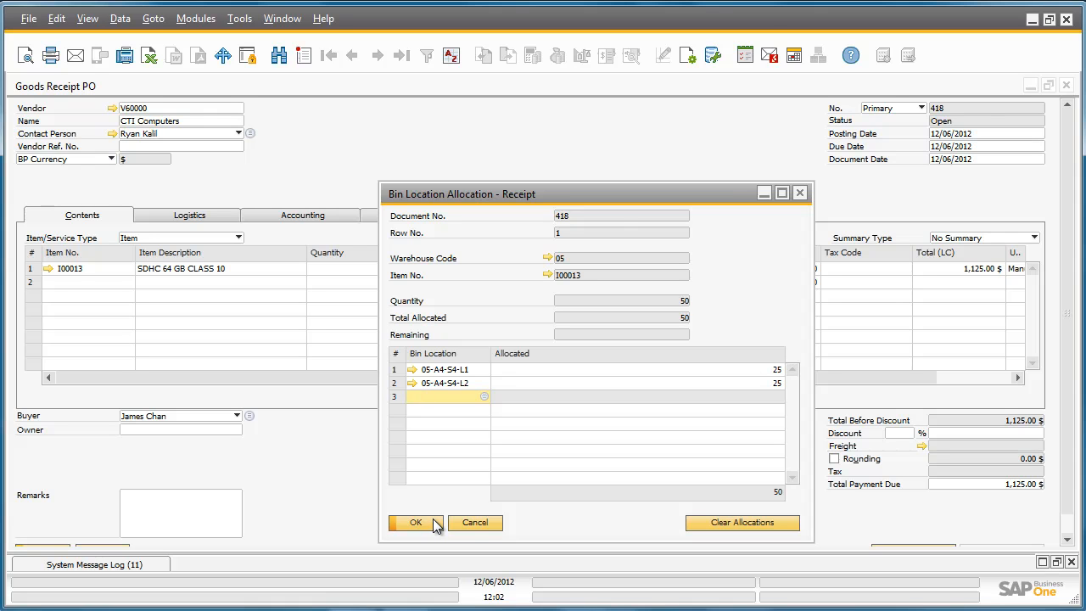
{"action": "left_click", "coordinate": [433, 524]}
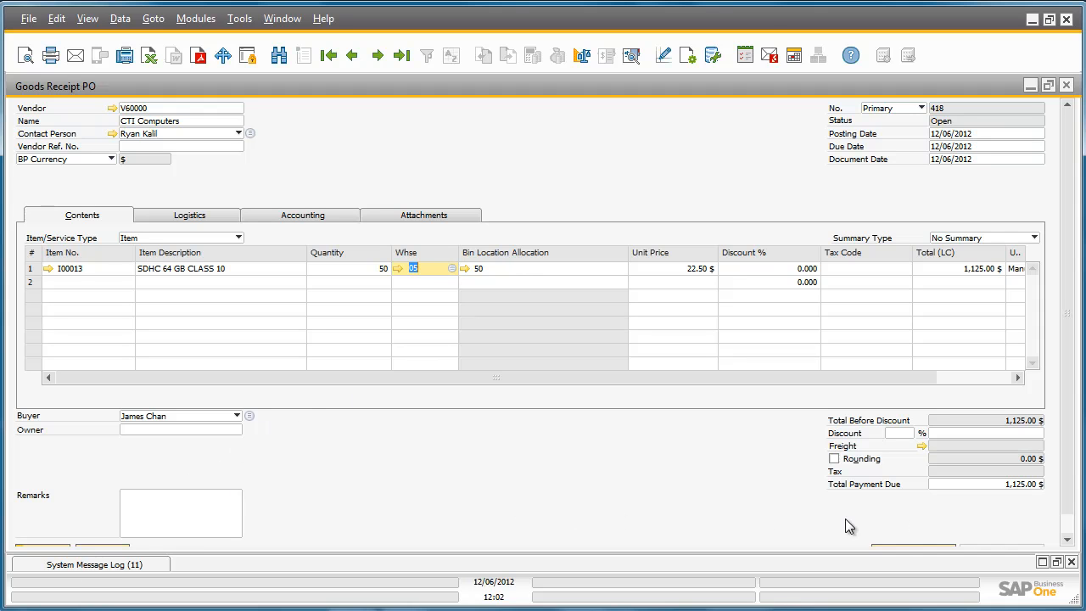
Step: Add the goods receipt PO, accept that it cannot be changed, and close the form
{"action": "left_click_drag", "start_coordinate": [1071, 502], "coordinate": [1073, 522]}
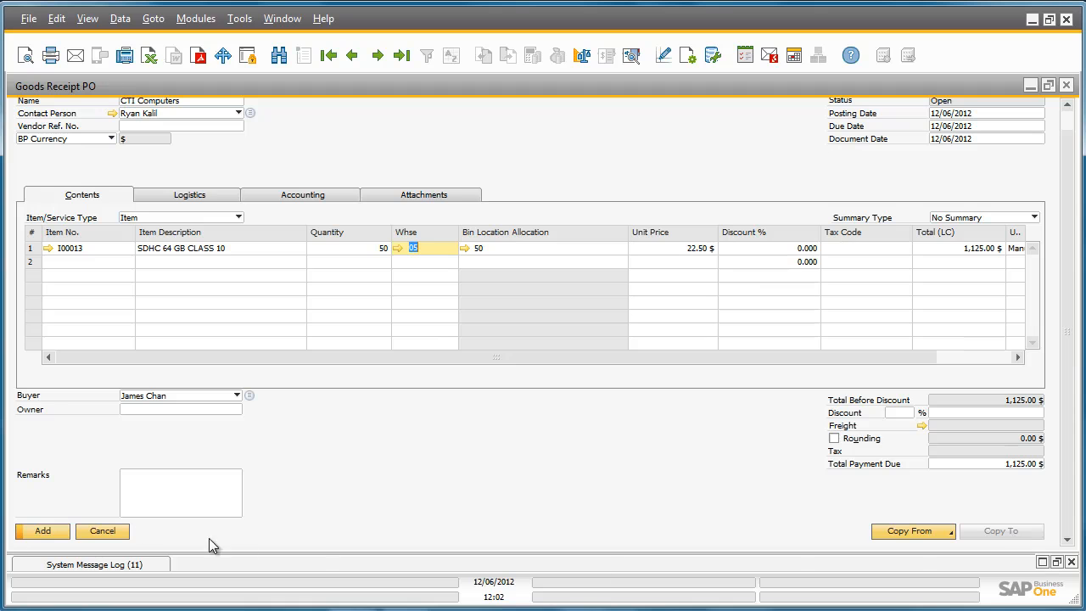
{"action": "left_click", "coordinate": [59, 533]}
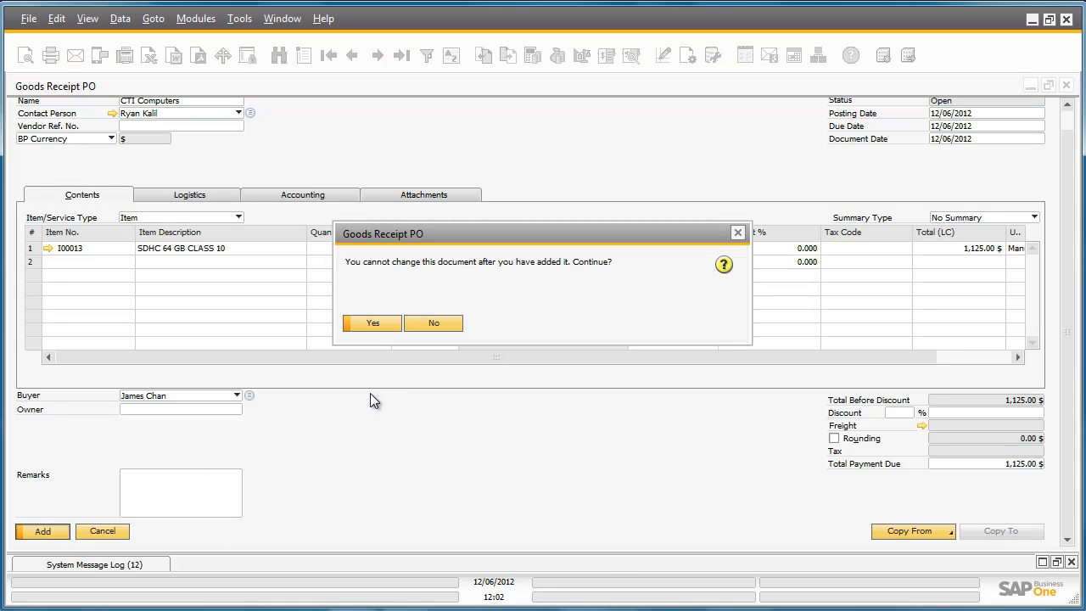
{"action": "left_click", "coordinate": [373, 324]}
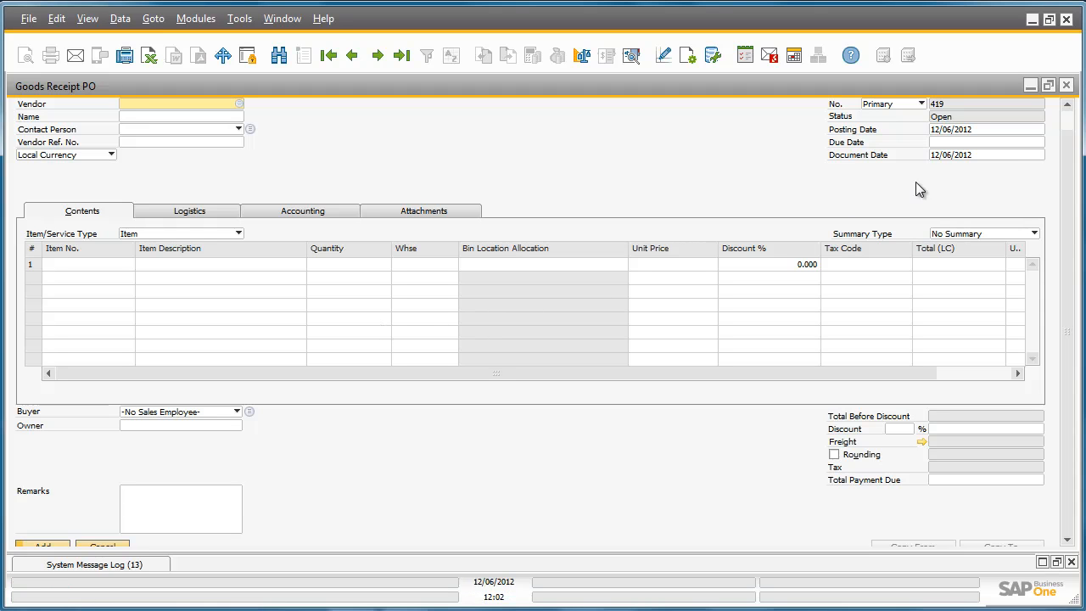
{"action": "left_click", "coordinate": [1066, 84]}
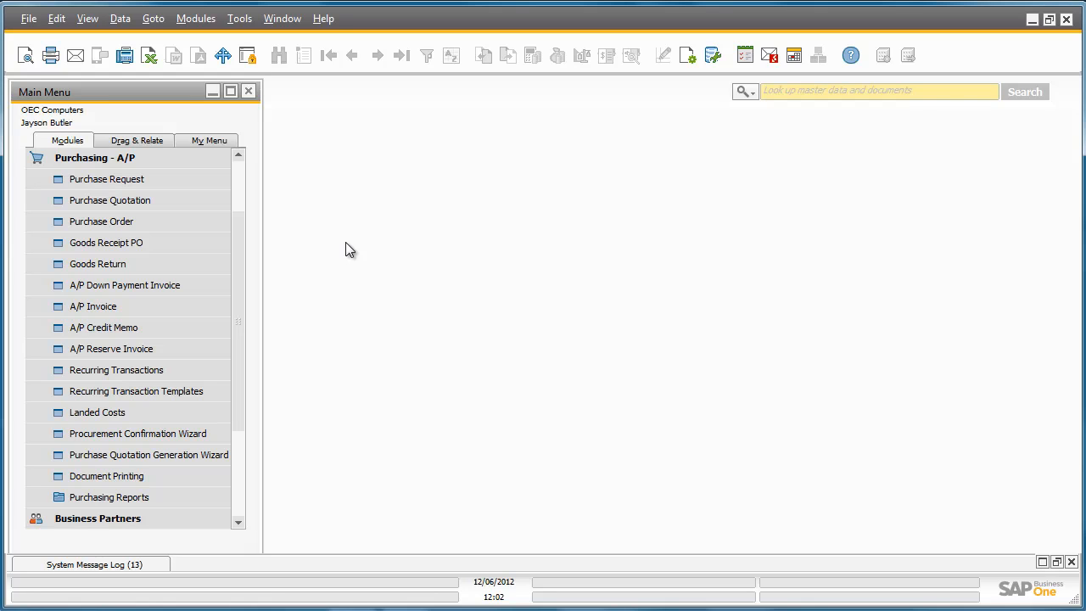
Step: Run the Bin Location Content List inventory report with its selection criteria left blank
{"action": "left_click", "coordinate": [151, 161]}
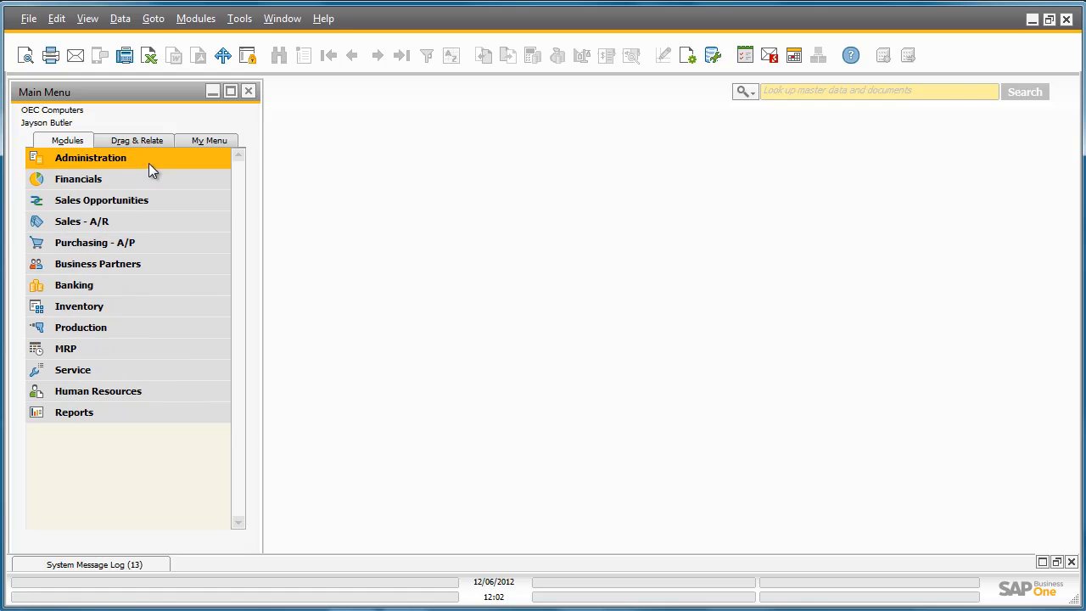
{"action": "left_click", "coordinate": [129, 304]}
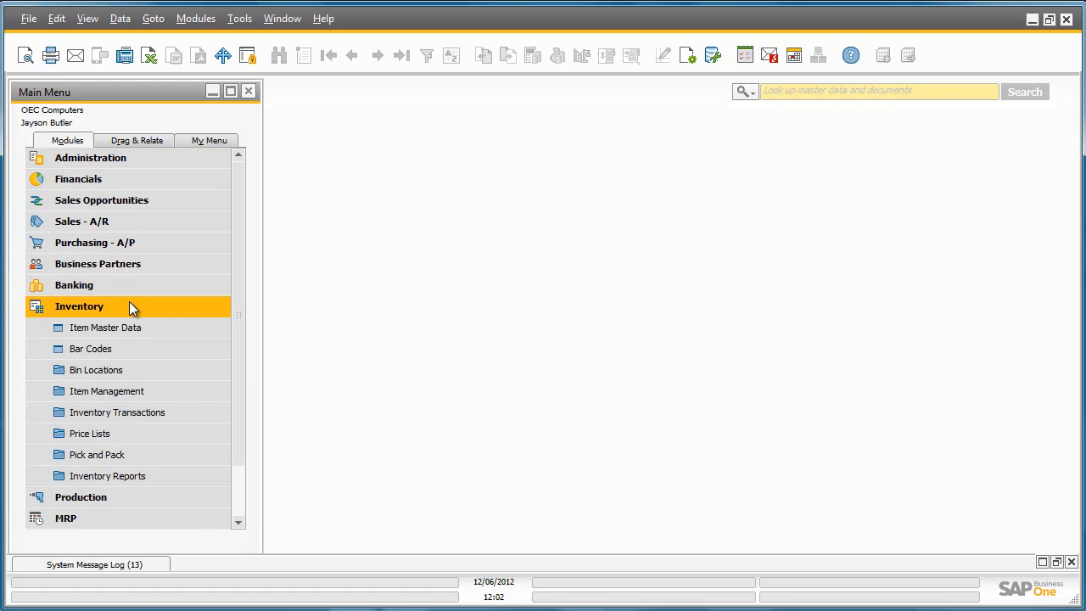
{"action": "left_click", "coordinate": [150, 476]}
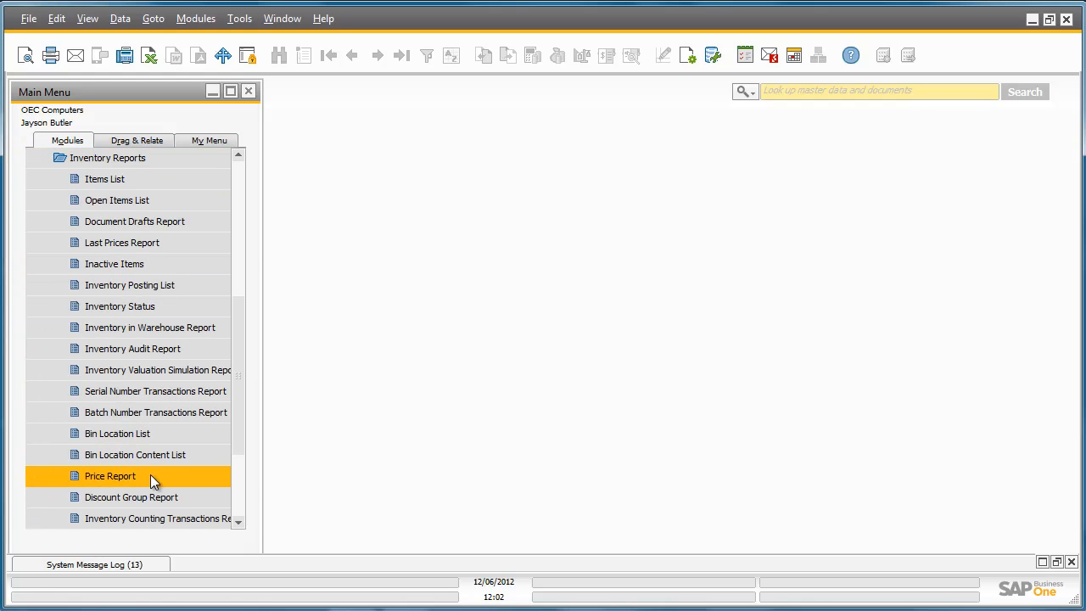
{"action": "left_click", "coordinate": [205, 452]}
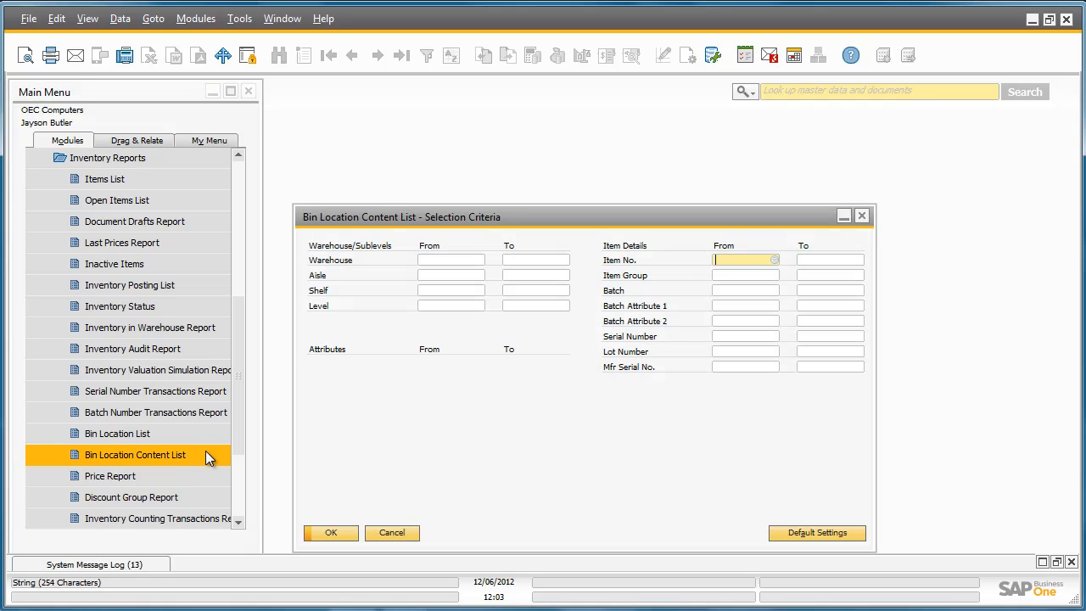
{"action": "left_click", "coordinate": [342, 533]}
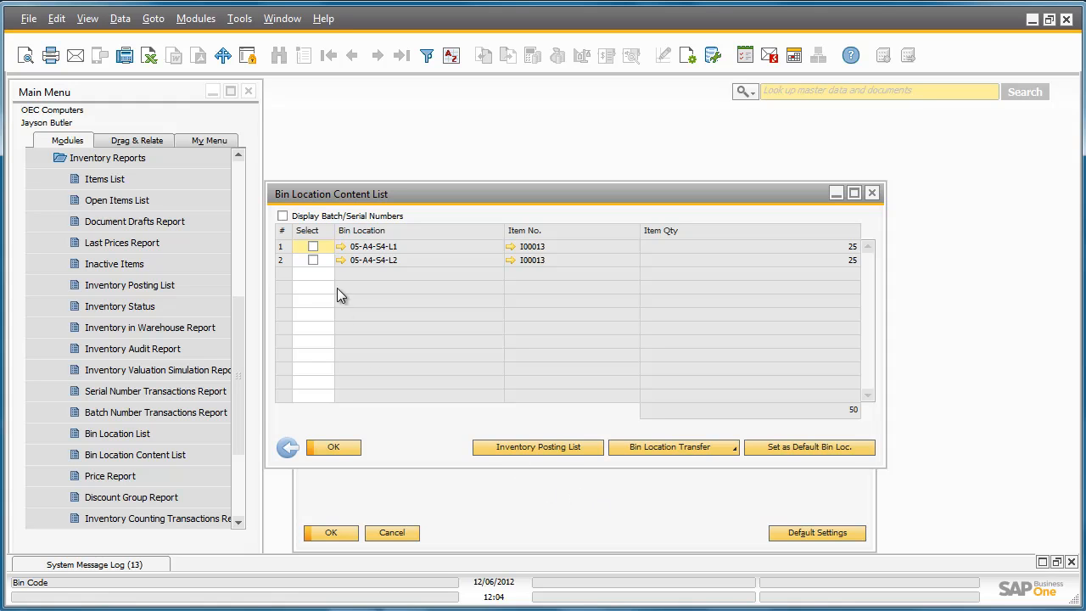
Step: Review the inventory posting list for bins 05-A4-S4-L1 and 05-A4-S4-L2, widened to show more columns, and close the reports
{"action": "left_click", "coordinate": [313, 247]}
{"action": "left_click", "coordinate": [313, 261]}
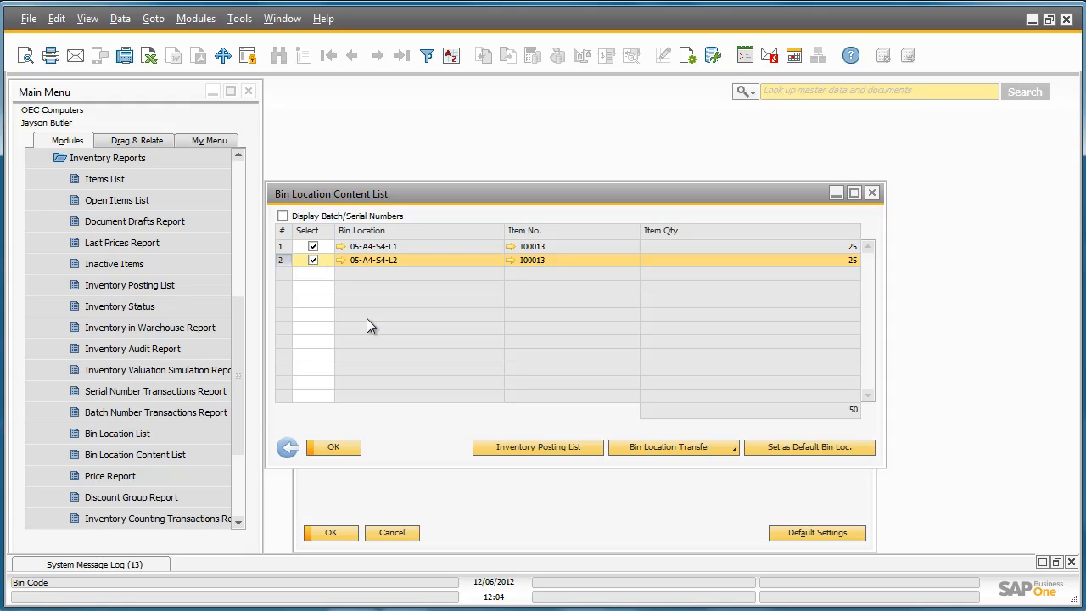
{"action": "left_click", "coordinate": [588, 445]}
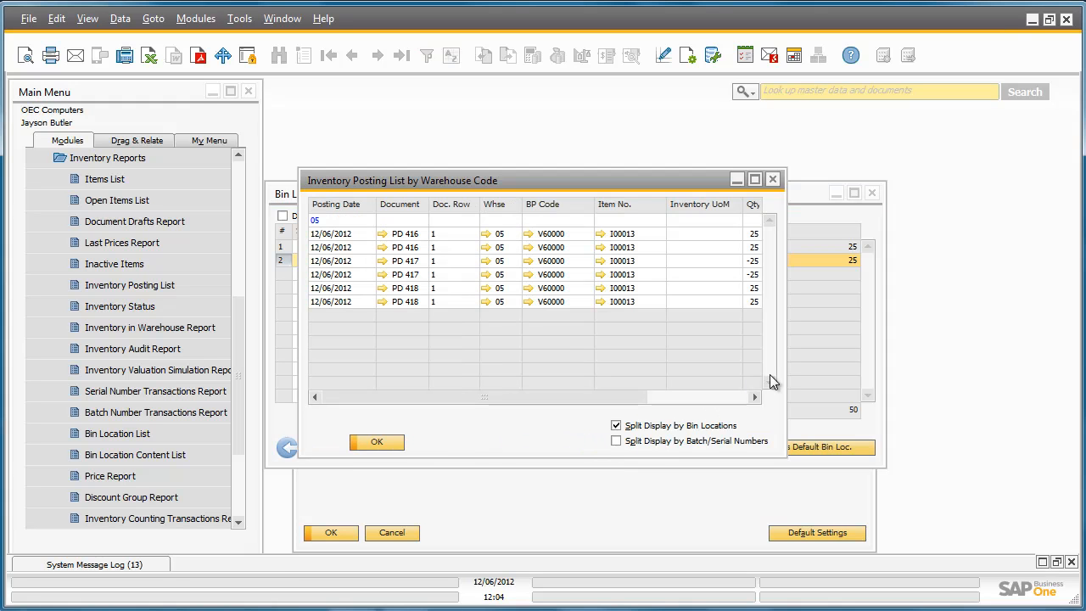
{"action": "left_click_drag", "start_coordinate": [787, 371], "coordinate": [952, 371]}
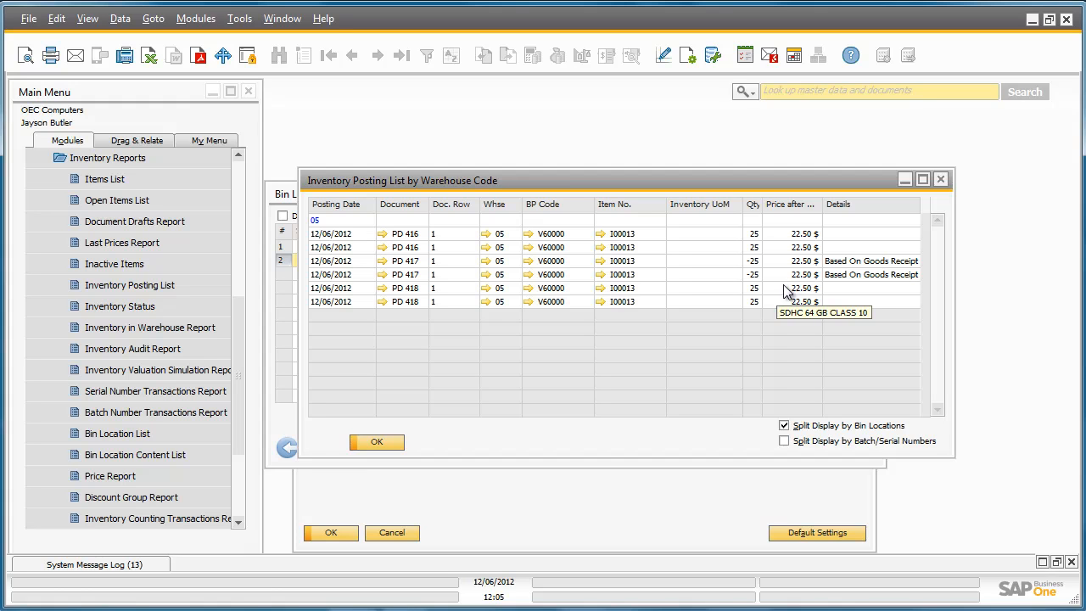
{"action": "left_click", "coordinate": [377, 443]}
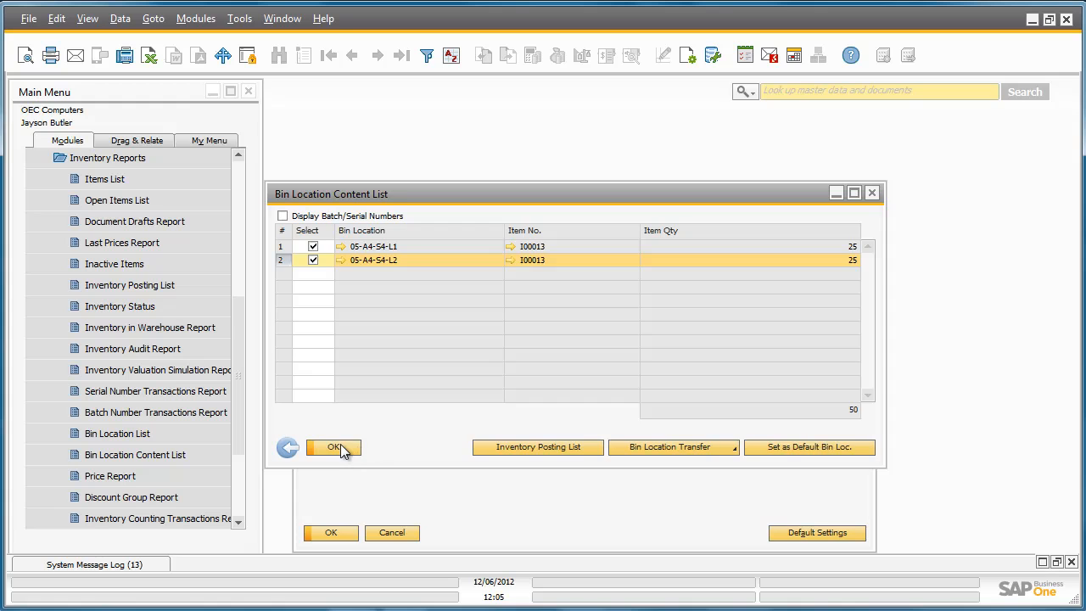
{"action": "left_click", "coordinate": [341, 448]}
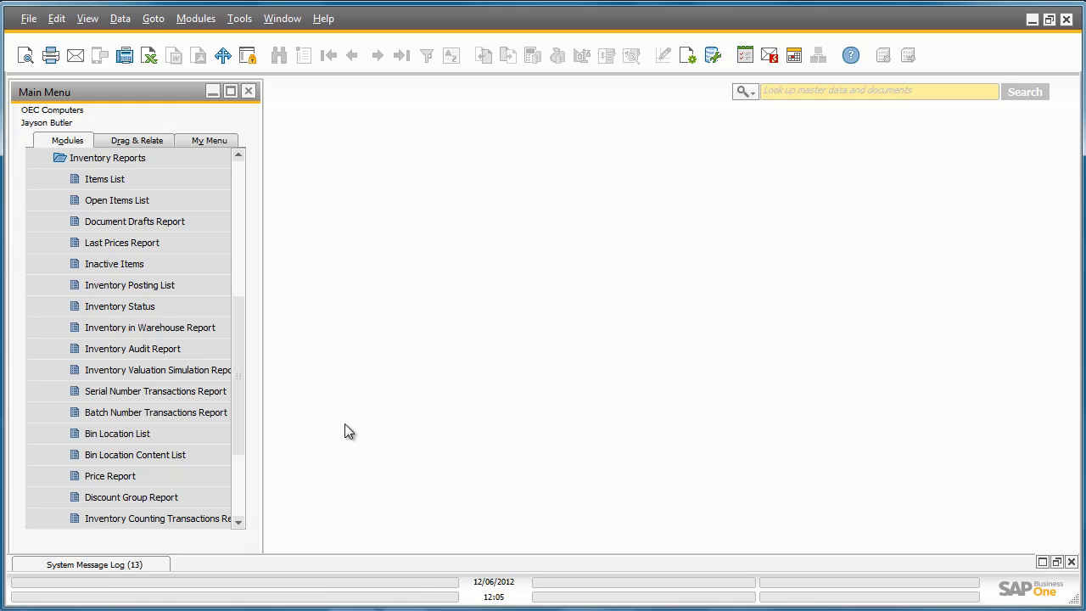
{"action": "left_click", "coordinate": [169, 159]}
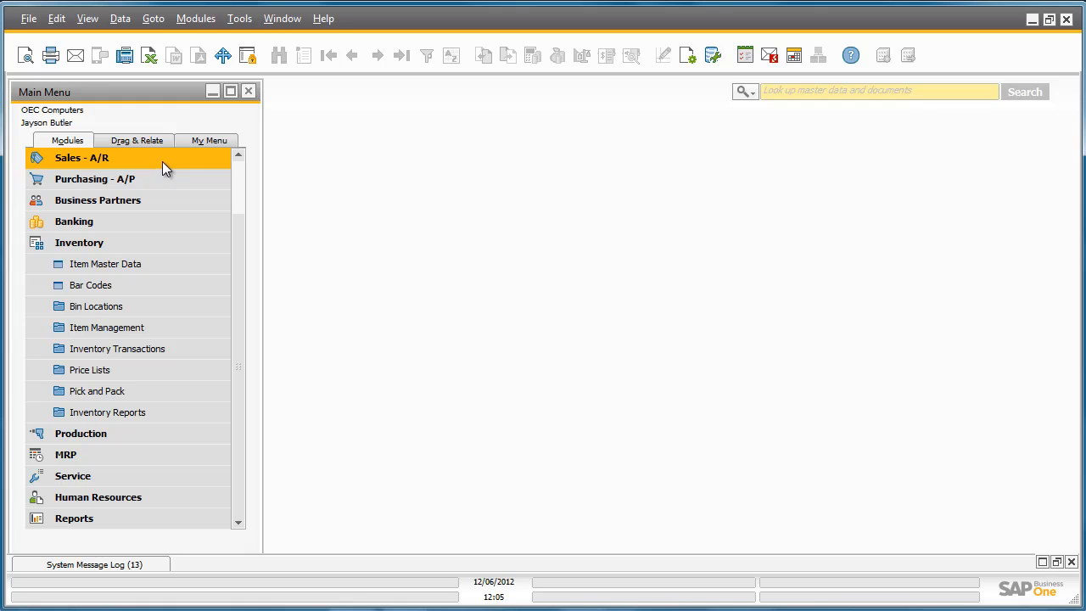
Step: Start a sales order for Parameter Technology with 12/06/2012 as the delivery date
{"action": "left_click", "coordinate": [162, 161]}
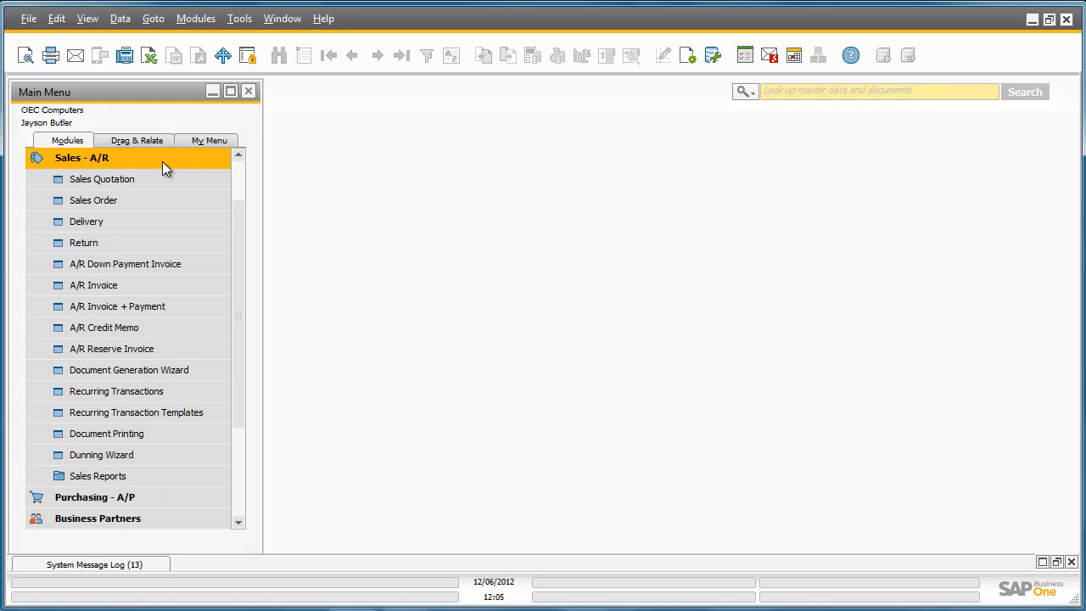
{"action": "left_click", "coordinate": [167, 200]}
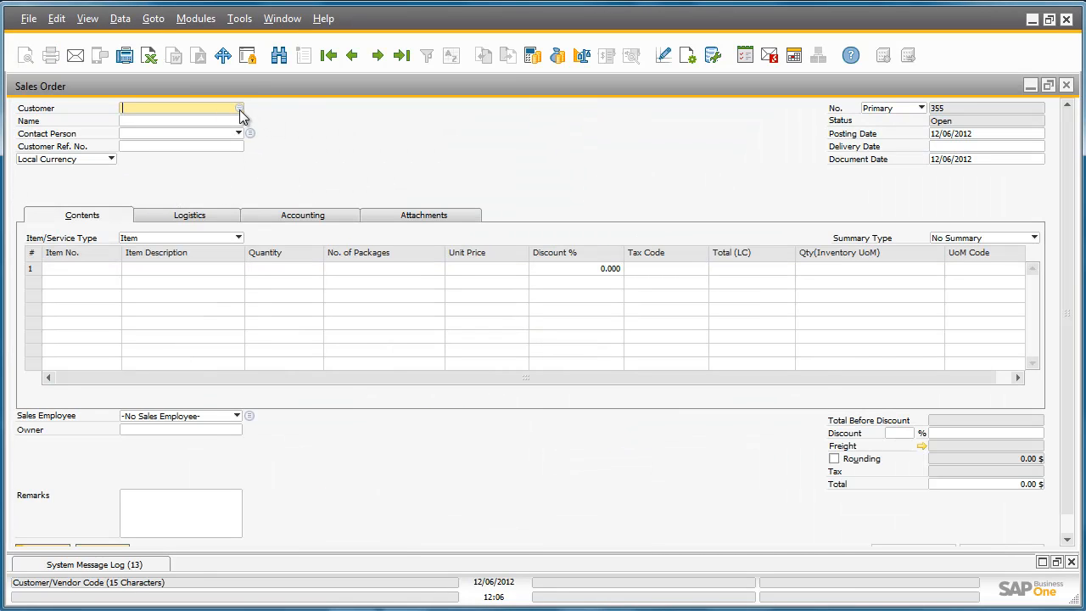
{"action": "left_click", "coordinate": [238, 109]}
{"action": "left_click", "coordinate": [369, 366]}
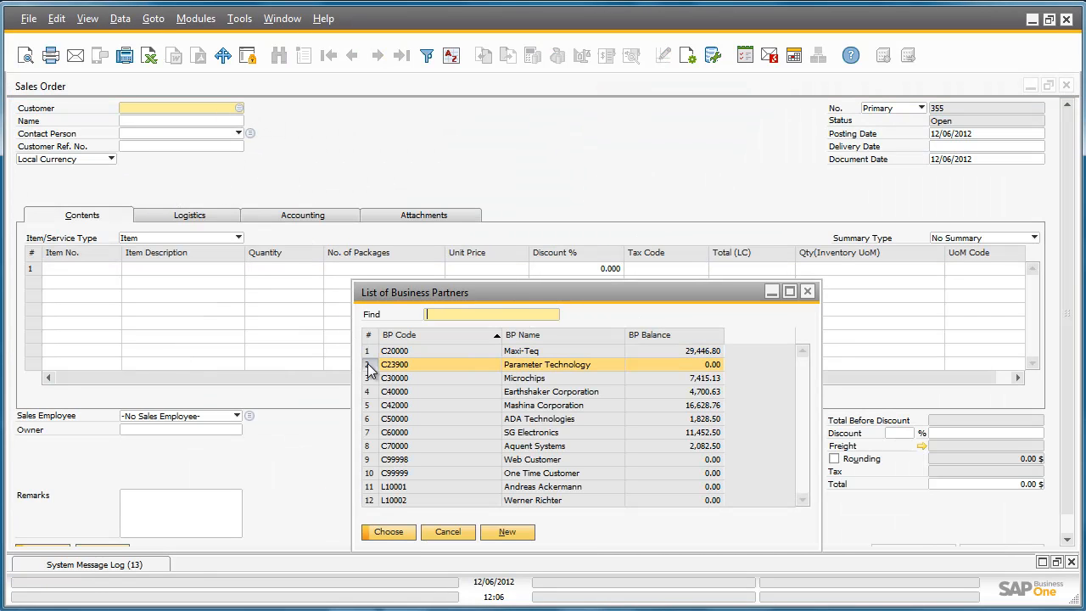
{"action": "left_click", "coordinate": [396, 533]}
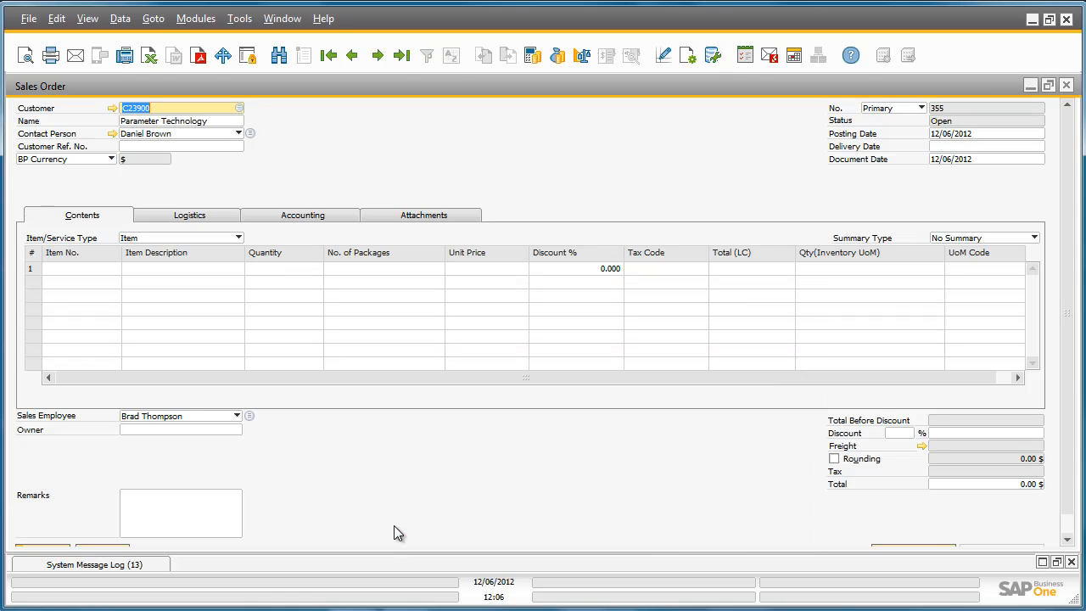
{"action": "left_click", "coordinate": [959, 147]}
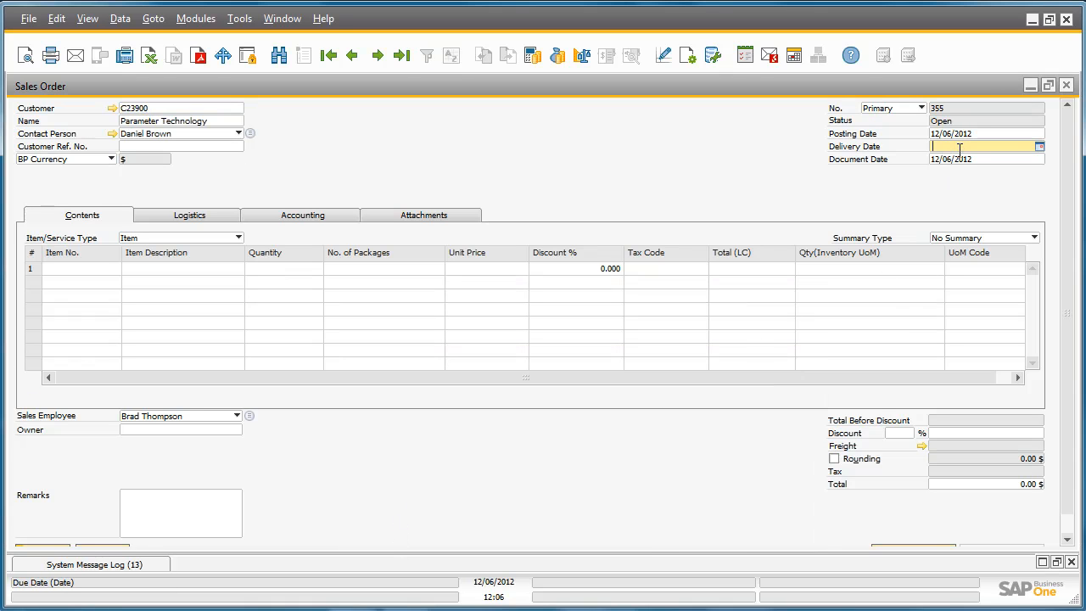
{"action": "left_click", "coordinate": [960, 159]}
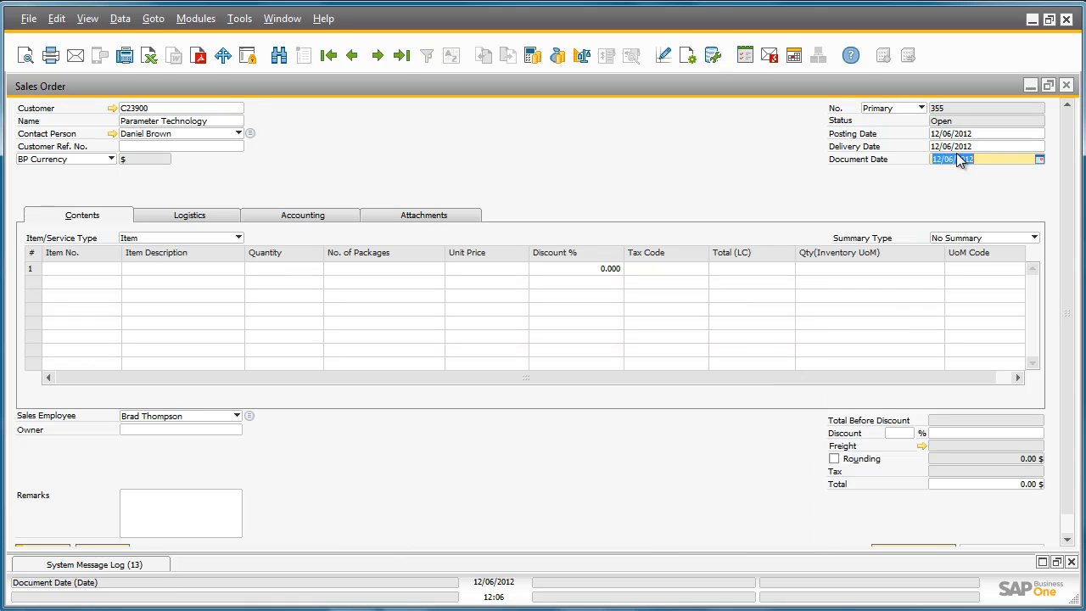
Step: Find SDHC 64 GB CLASS 10 by its description and enter it in the first order row with quantity 30
{"action": "left_click", "coordinate": [94, 272]}
{"action": "left_click", "coordinate": [116, 269]}
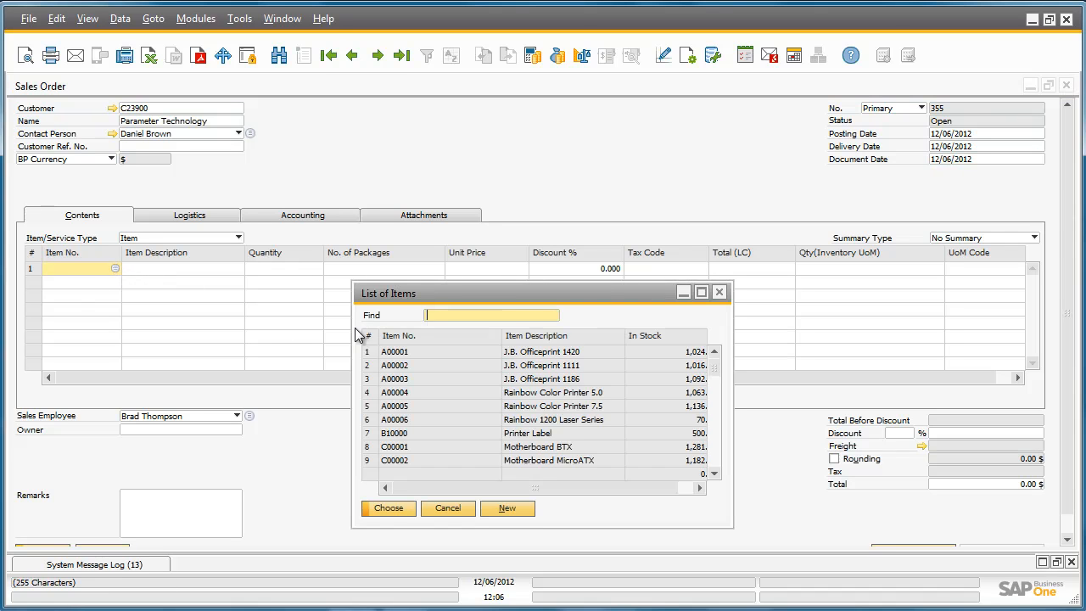
{"action": "left_click", "coordinate": [533, 336]}
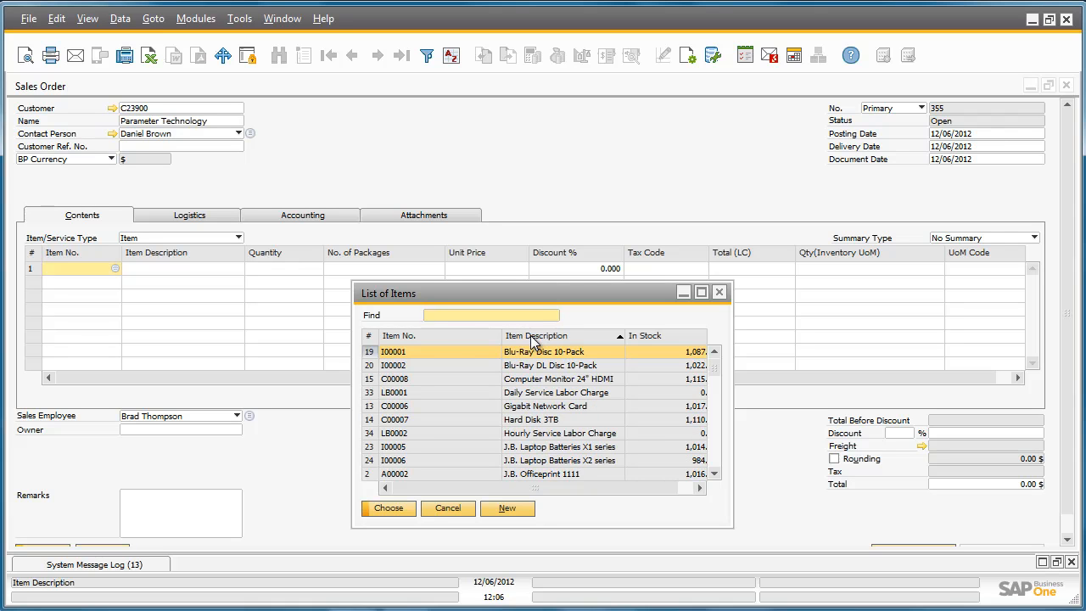
{"action": "type", "text": "SD"}
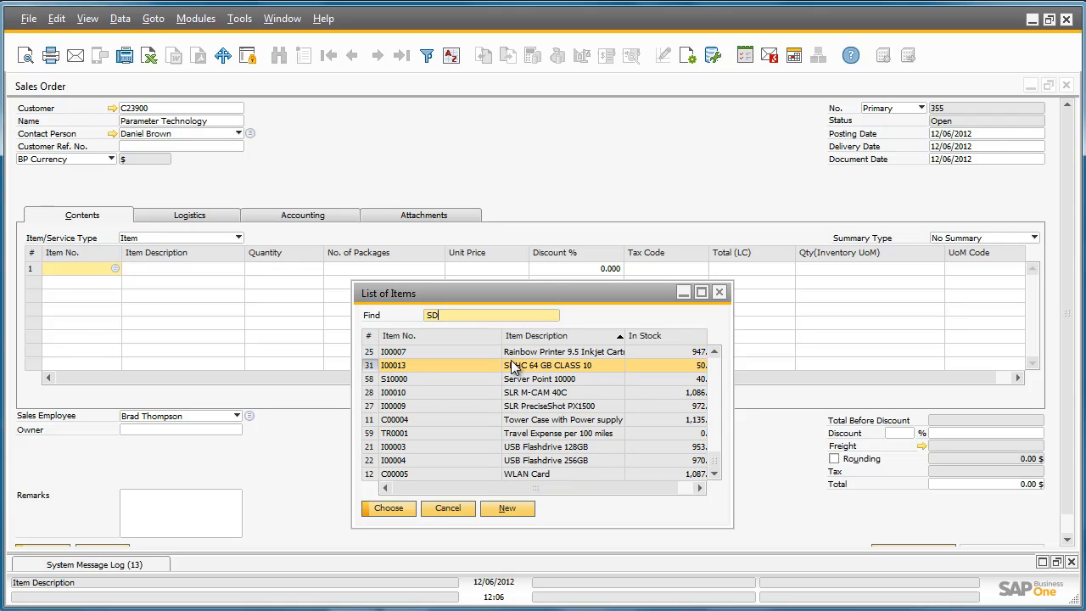
{"action": "double_click", "coordinate": [511, 365]}
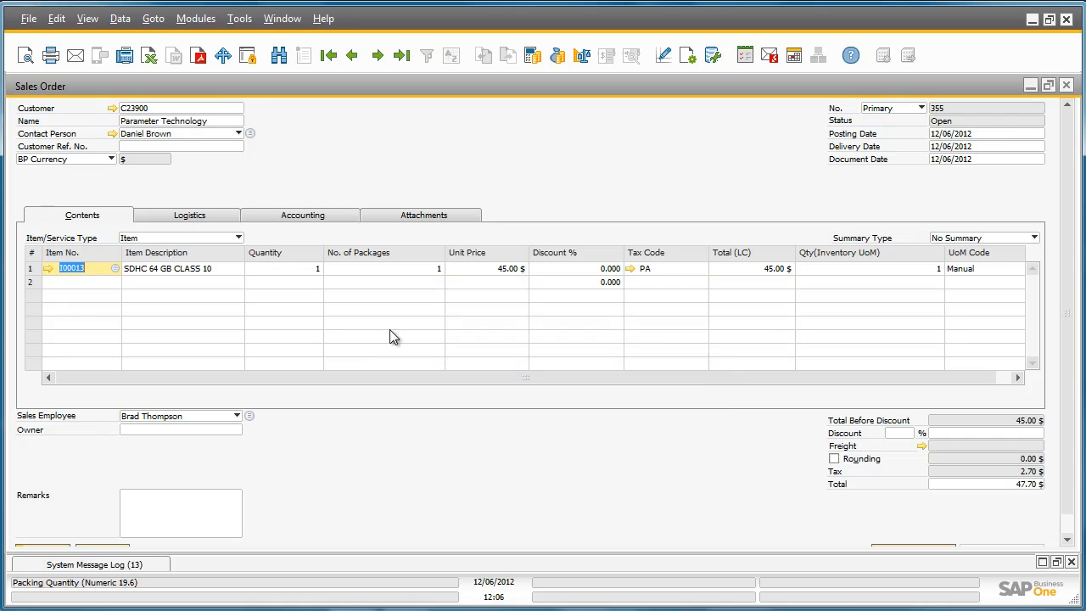
{"action": "left_click", "coordinate": [314, 269]}
{"action": "type", "text": "30"}
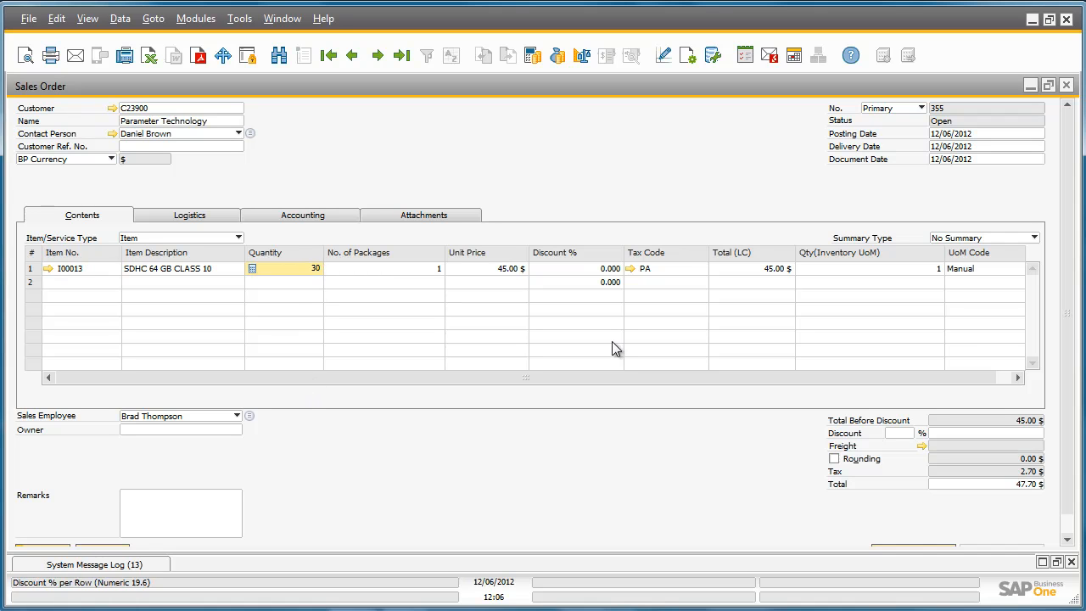
Step: Add the sales order and close the form
{"action": "left_click", "coordinate": [1071, 330]}
{"action": "left_click_drag", "start_coordinate": [1071, 323], "coordinate": [1075, 357]}
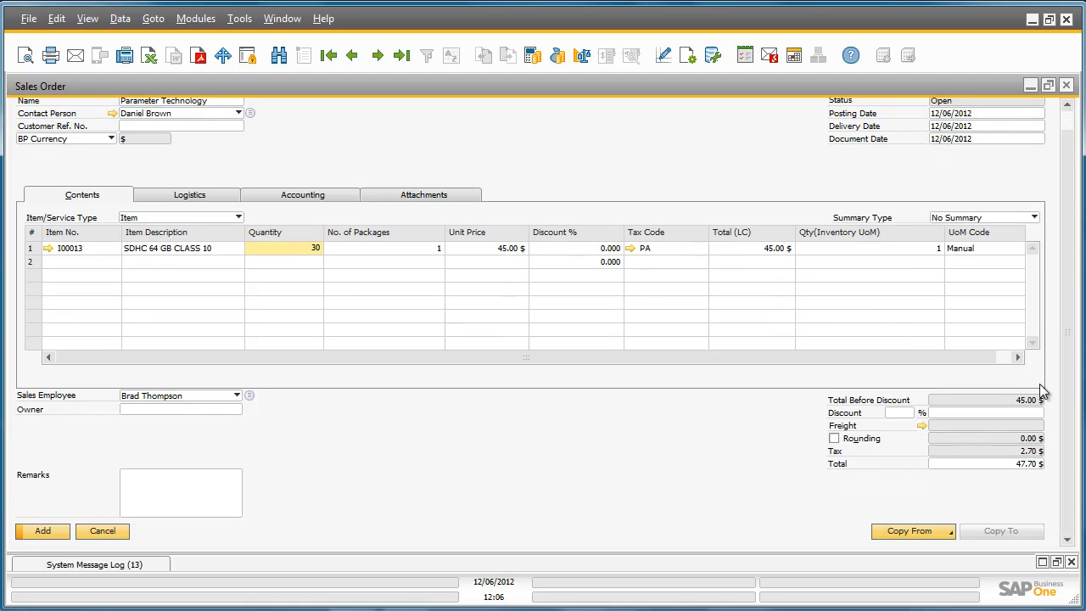
{"action": "left_click", "coordinate": [63, 532]}
{"action": "left_click", "coordinate": [63, 532]}
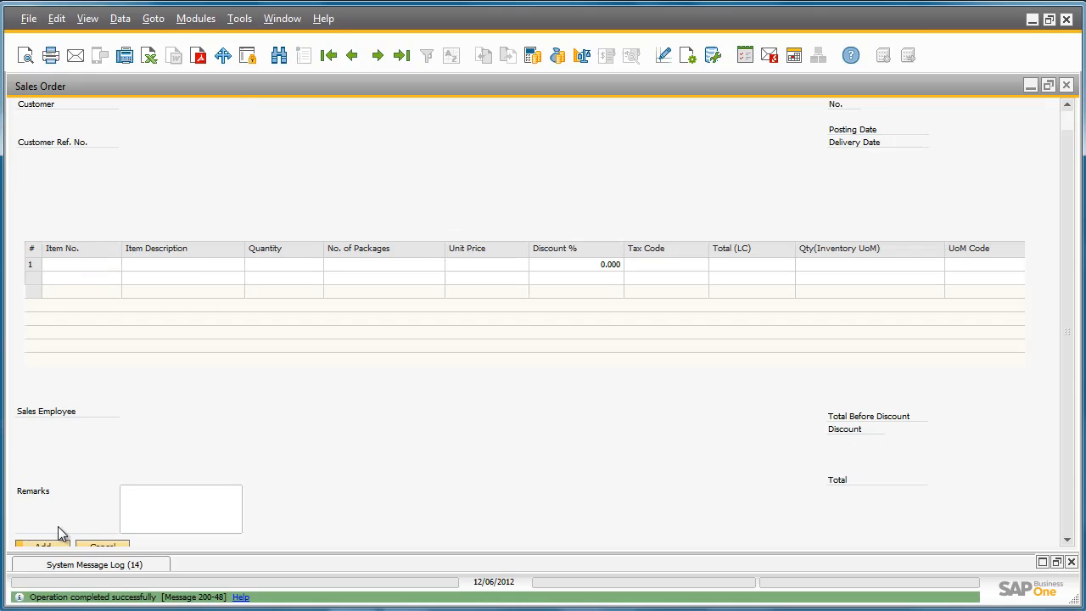
{"action": "left_click", "coordinate": [1066, 86]}
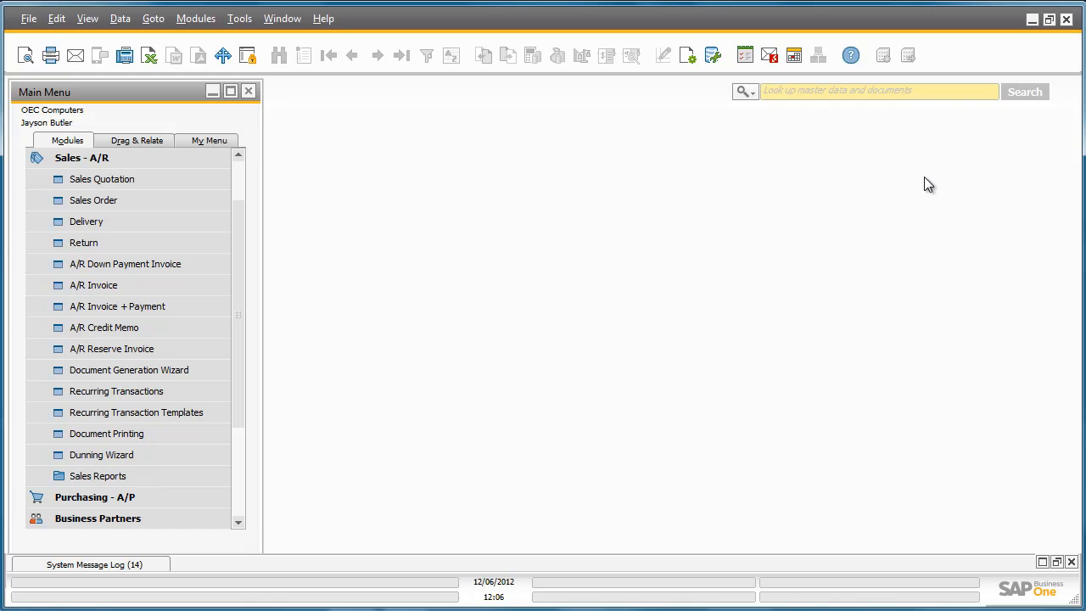
Step: List the open sales orders in the Pick and Pack Manager, limiting the posting date range from today to today
{"action": "left_click", "coordinate": [206, 160]}
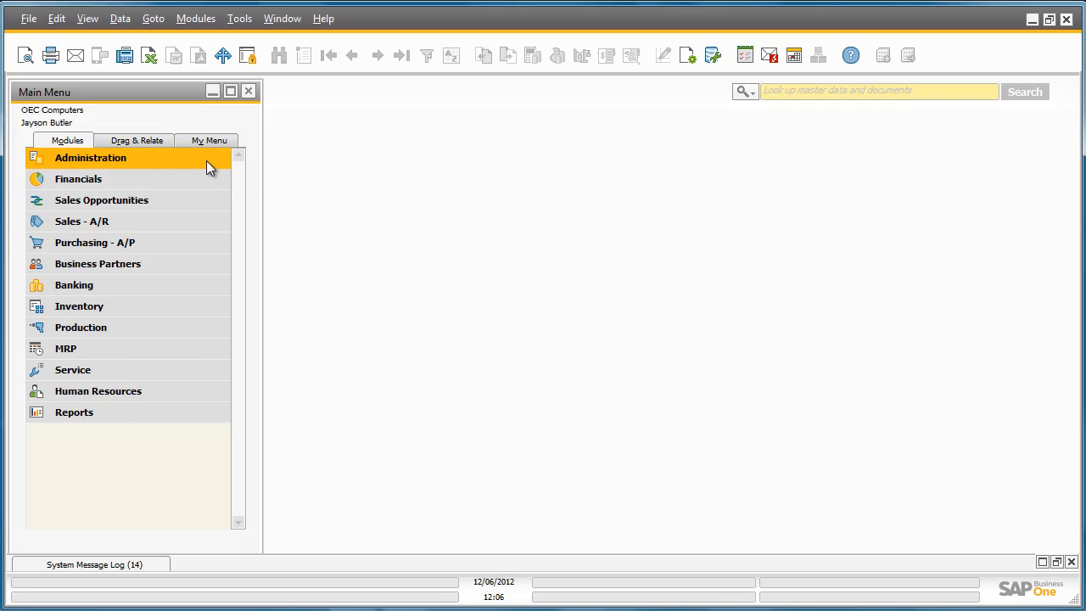
{"action": "left_click", "coordinate": [197, 307]}
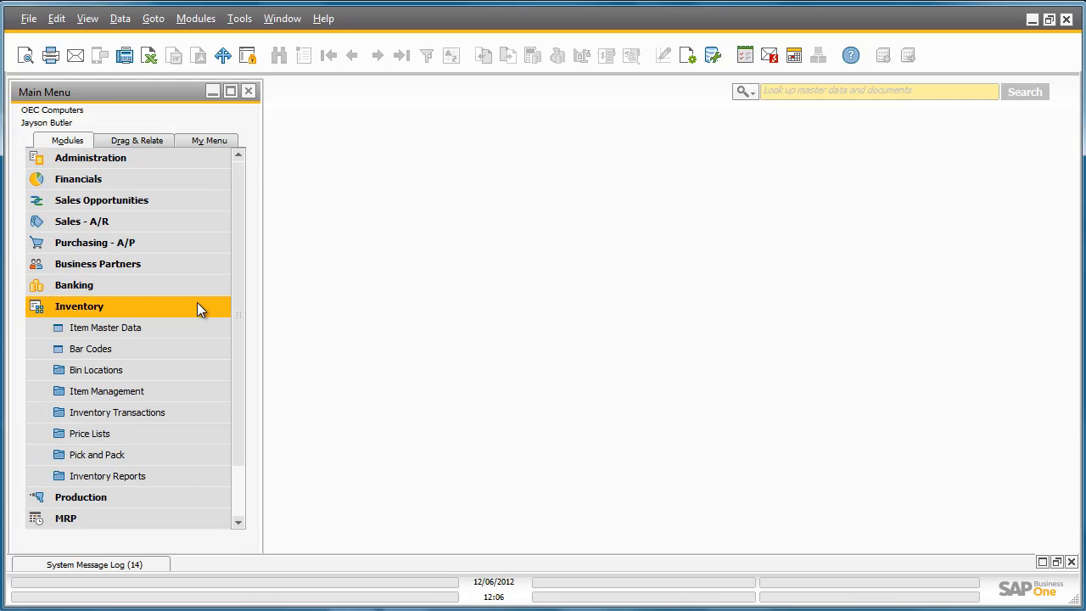
{"action": "left_click", "coordinate": [186, 454]}
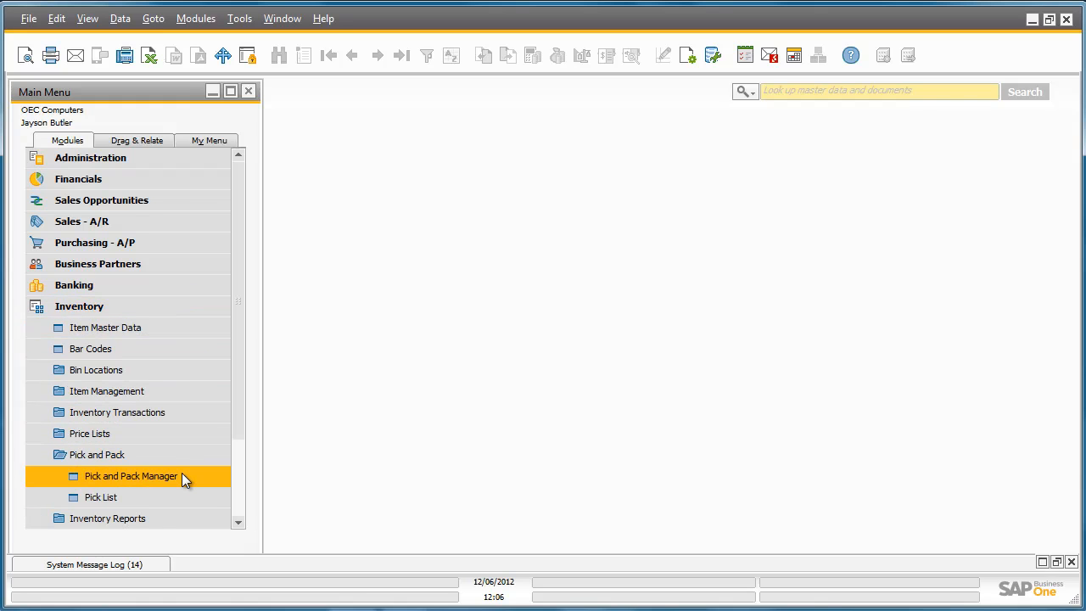
{"action": "left_click", "coordinate": [181, 475]}
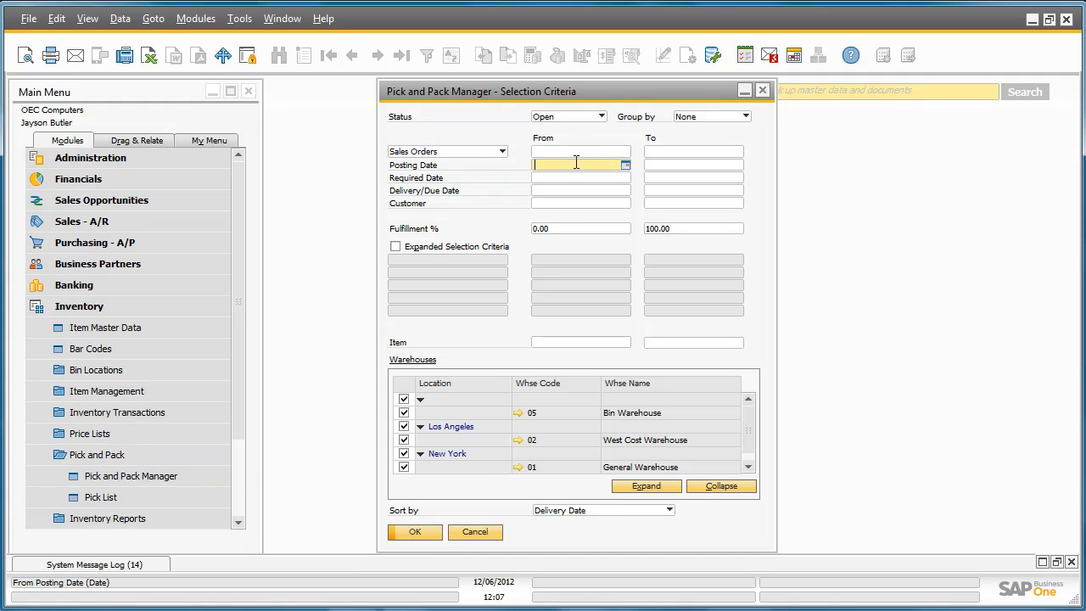
{"action": "type", "text": "t"}
{"action": "left_click", "coordinate": [669, 166]}
{"action": "type", "text": "t"}
{"action": "key", "text": "Tab"}
{"action": "left_click", "coordinate": [415, 532]}
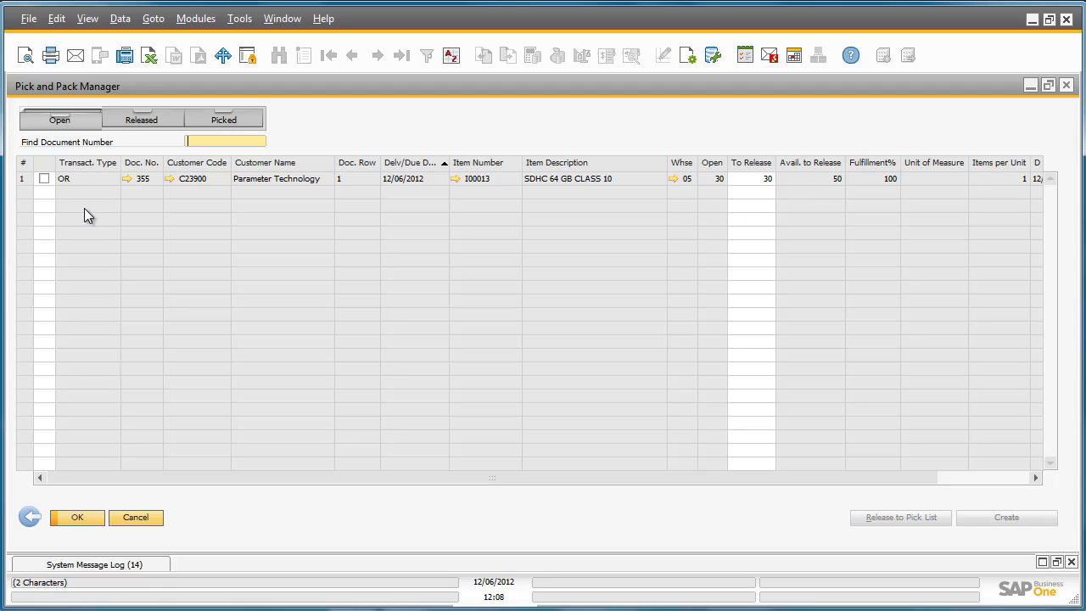
Step: Release the SDHC card order row and generate its pick list with blank bin sublevels, no splitting, and Bin Location Code Order allocation
{"action": "left_click", "coordinate": [43, 182]}
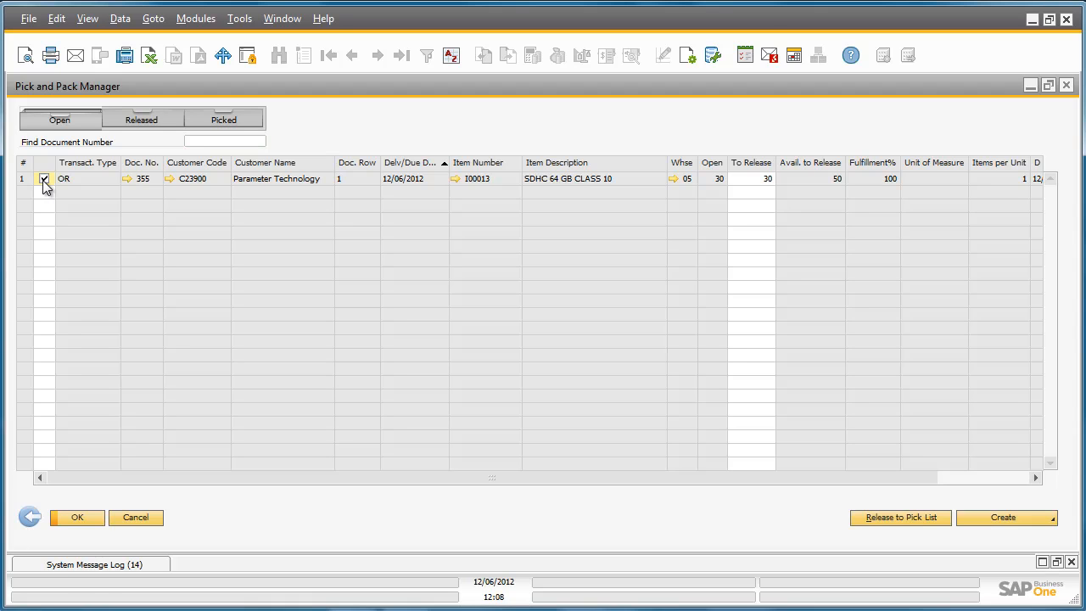
{"action": "left_click", "coordinate": [878, 518]}
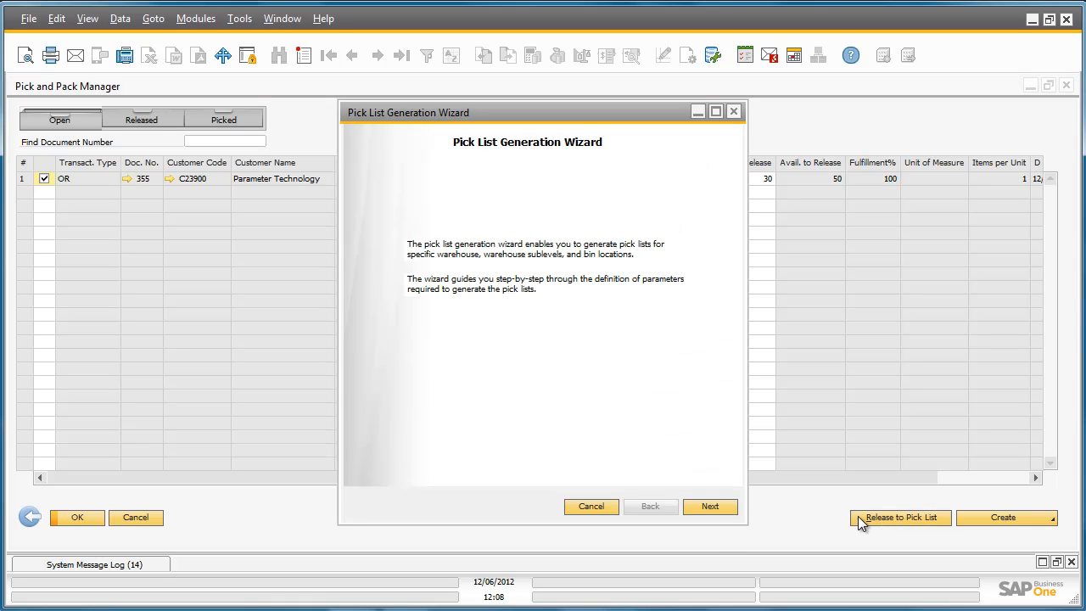
{"action": "left_click", "coordinate": [719, 505]}
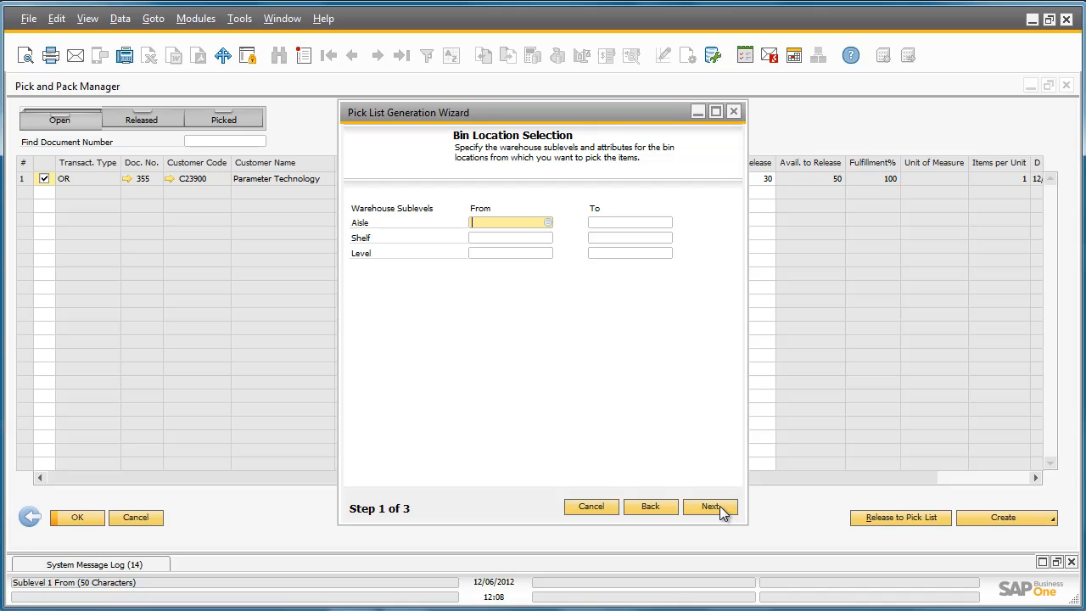
{"action": "left_click", "coordinate": [720, 506]}
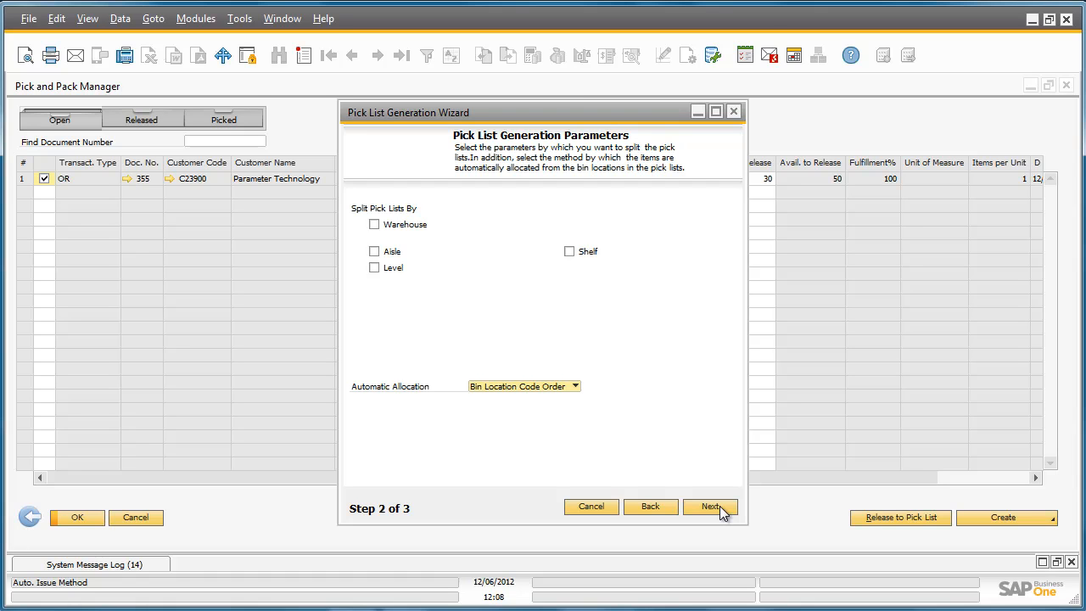
{"action": "left_click", "coordinate": [719, 506]}
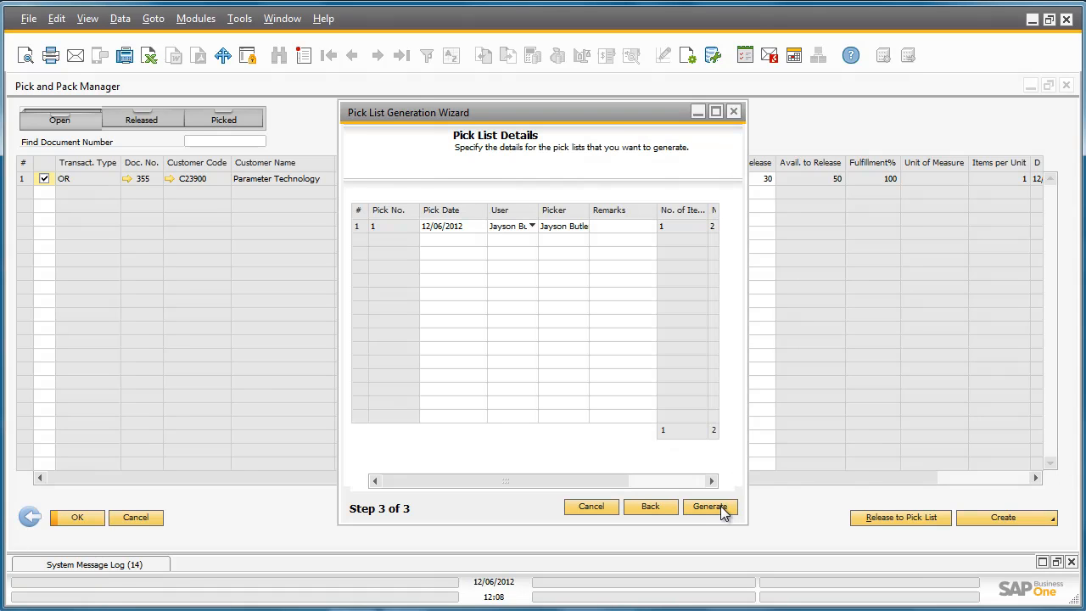
{"action": "left_click", "coordinate": [716, 112]}
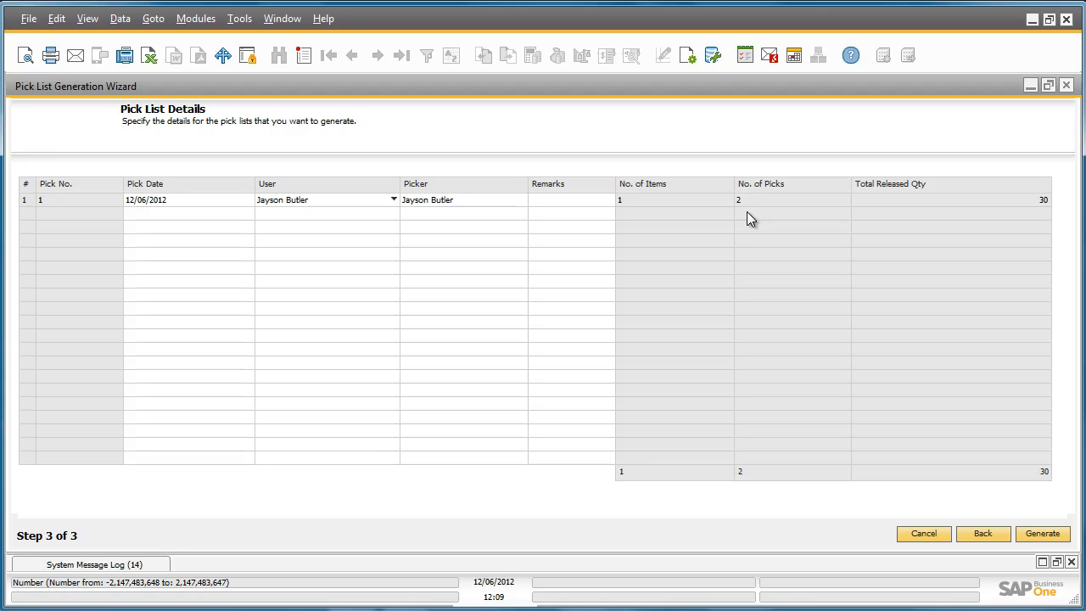
{"action": "left_click", "coordinate": [1037, 534]}
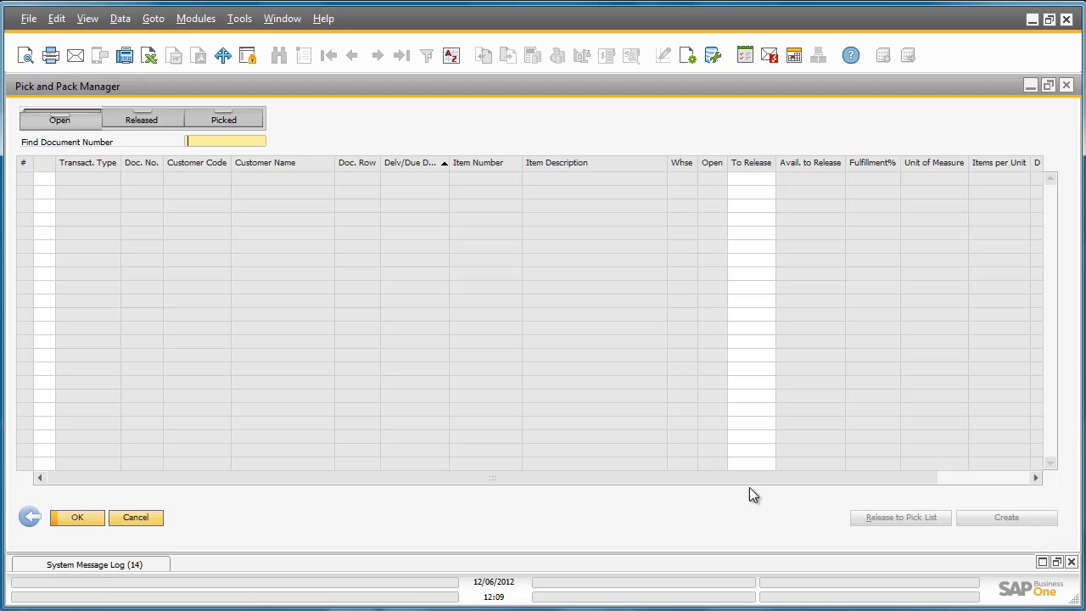
Step: Open the pick list of the released SDHC card row, pick all of its quantities, and update it
{"action": "left_click", "coordinate": [136, 120]}
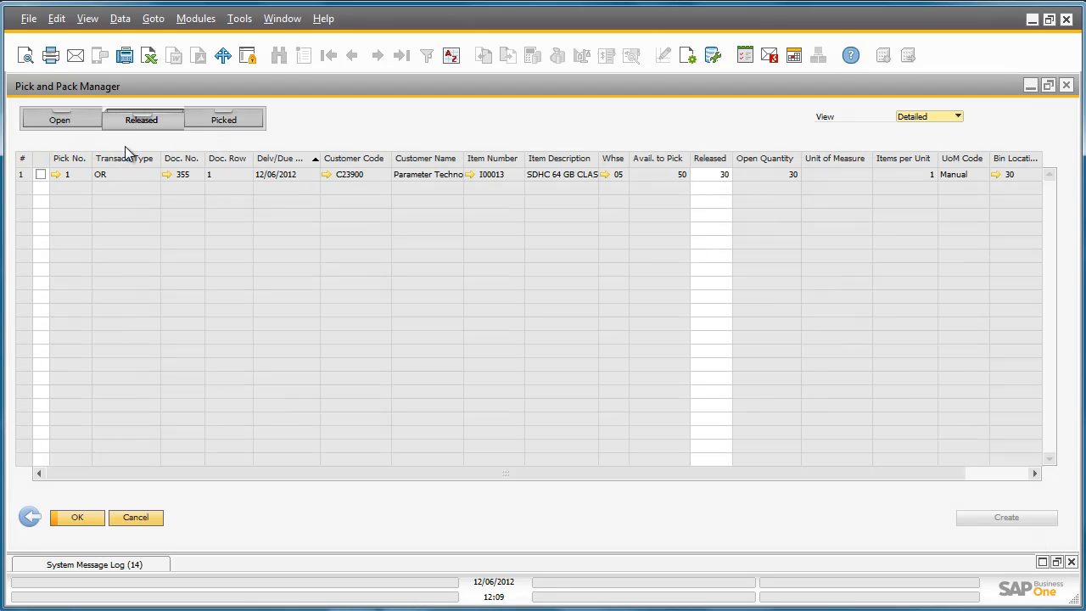
{"action": "left_click", "coordinate": [40, 174]}
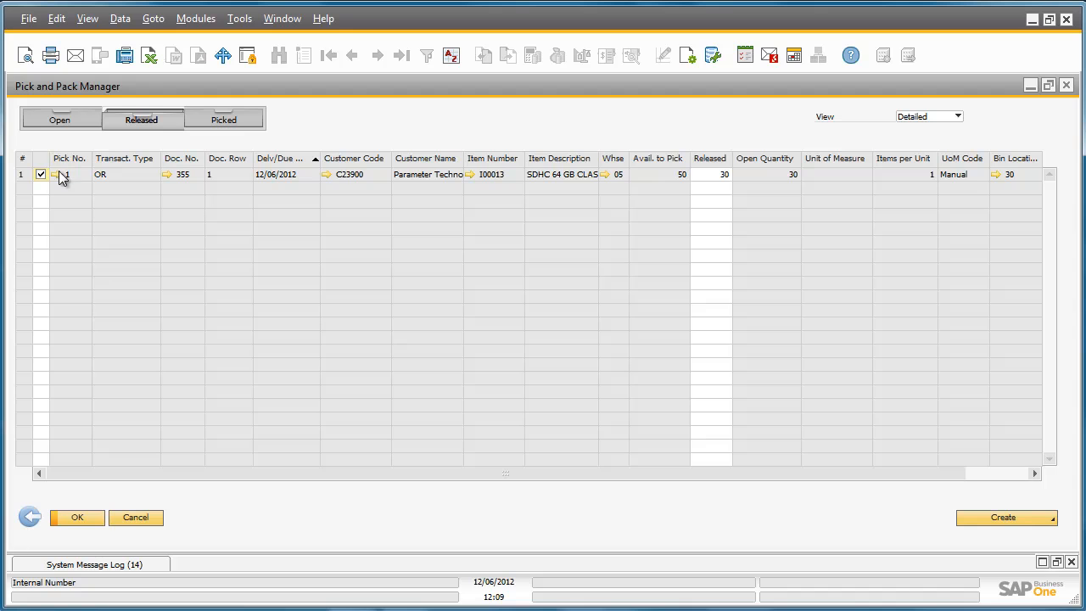
{"action": "left_click", "coordinate": [56, 174]}
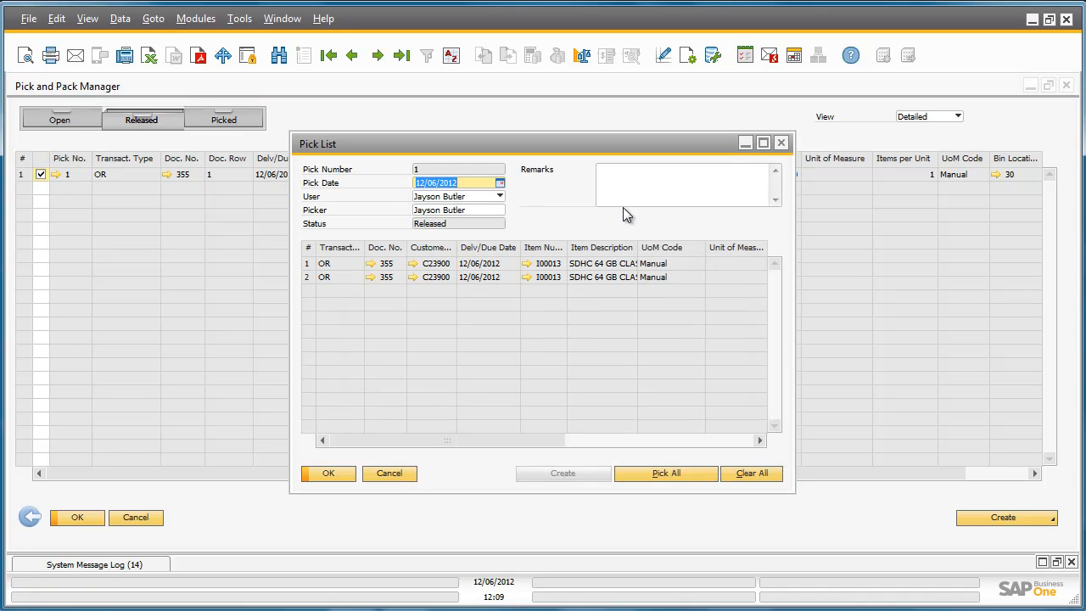
{"action": "left_click", "coordinate": [764, 143]}
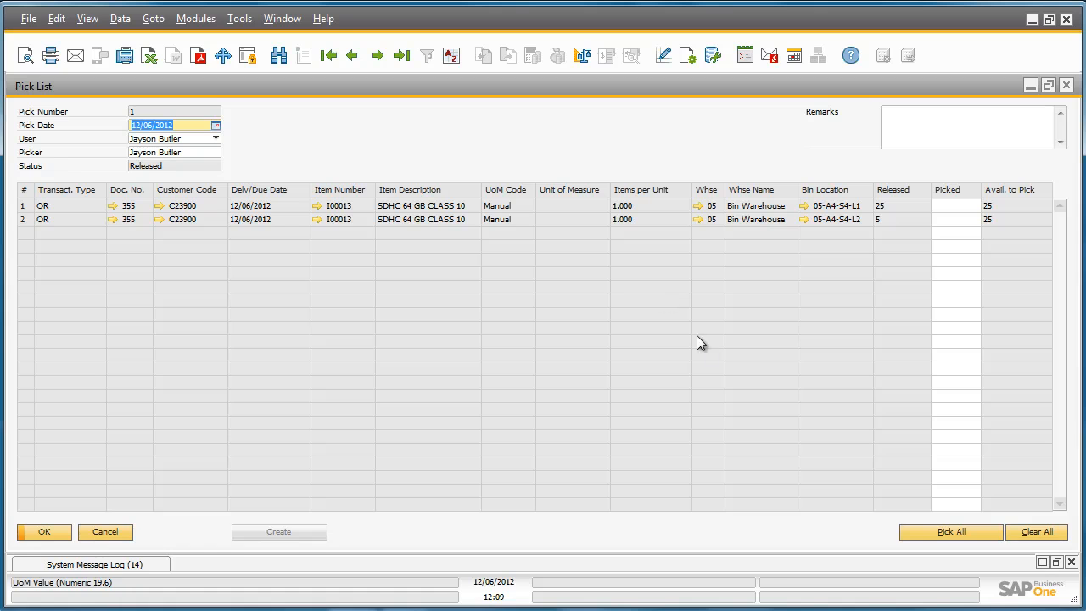
{"action": "left_click", "coordinate": [959, 532]}
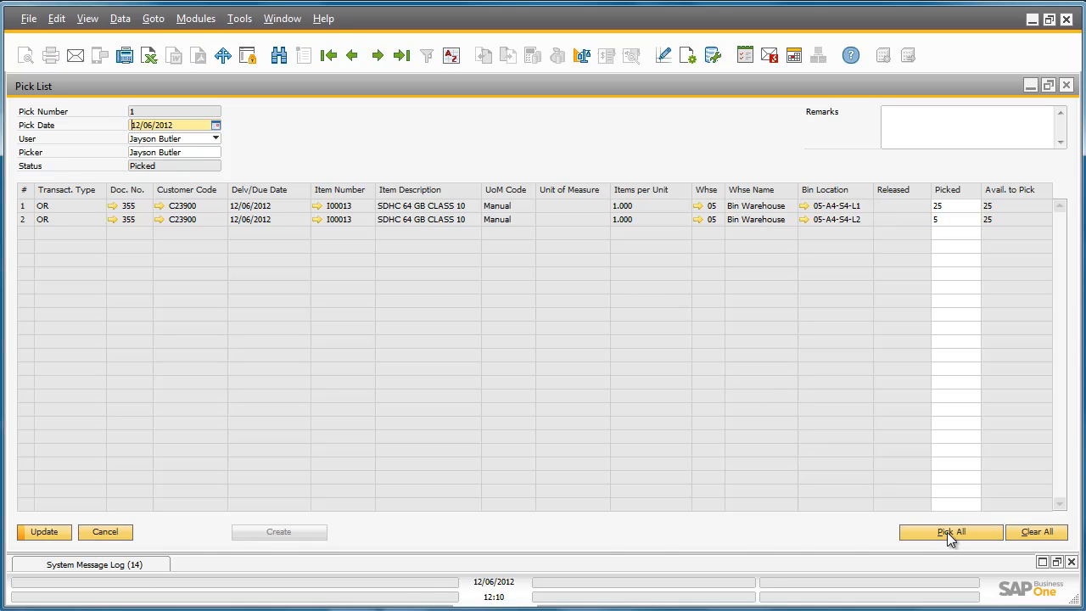
{"action": "left_click", "coordinate": [44, 533]}
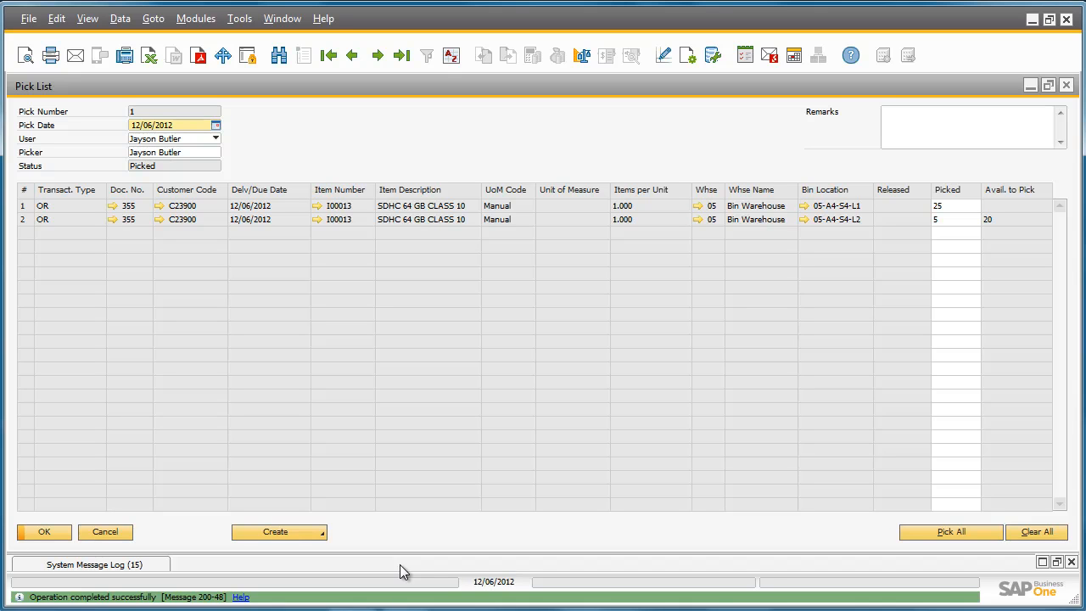
Step: Create a manual delivery from the pick list, check the bin location allocation of the SDHC row, and accept it
{"action": "left_click", "coordinate": [309, 534]}
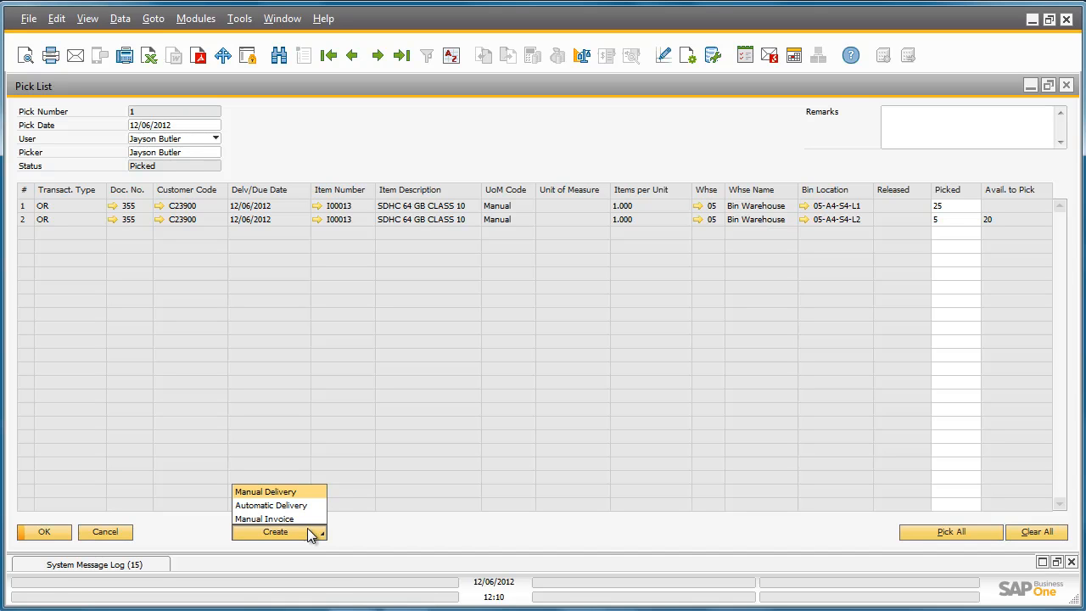
{"action": "left_click", "coordinate": [315, 491]}
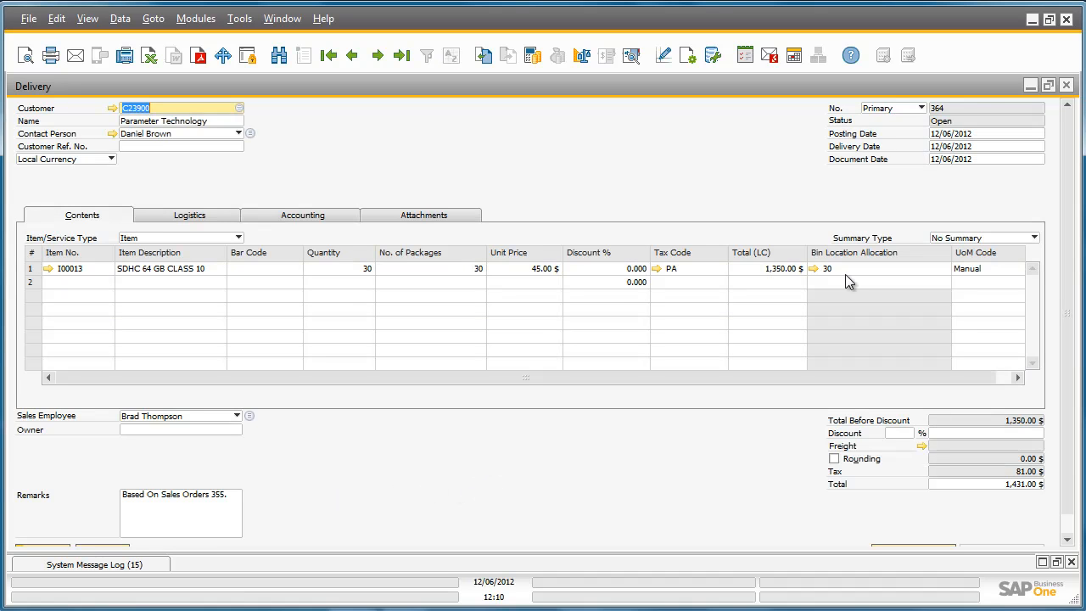
{"action": "left_click", "coordinate": [813, 268]}
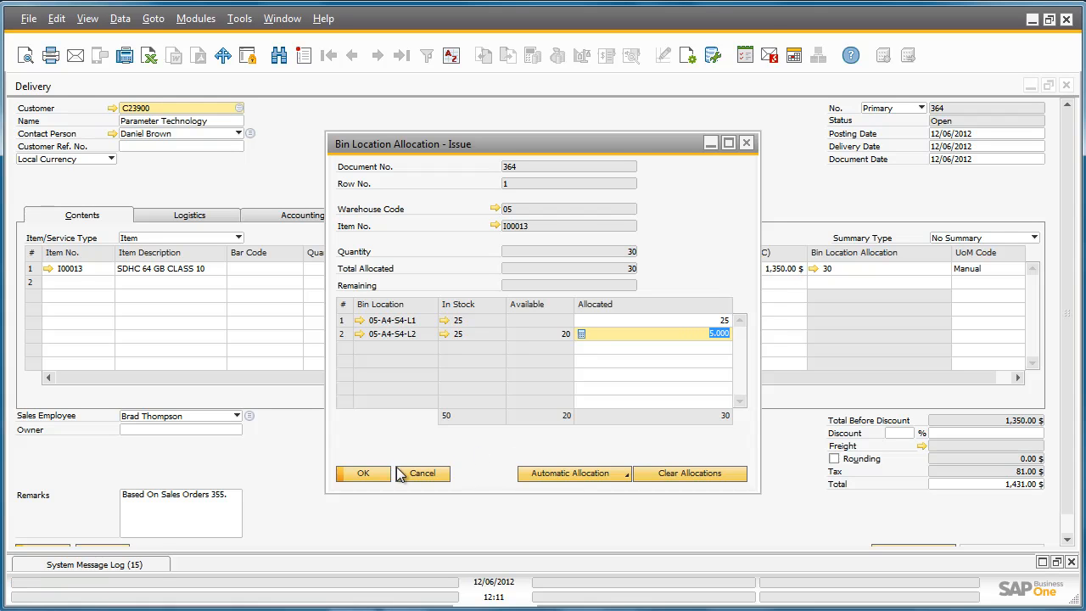
{"action": "left_click", "coordinate": [372, 475]}
Step: Add the delivery and confirm the posting
{"action": "scroll", "coordinate": [364, 473], "scroll_direction": "down", "scroll_amount": 1}
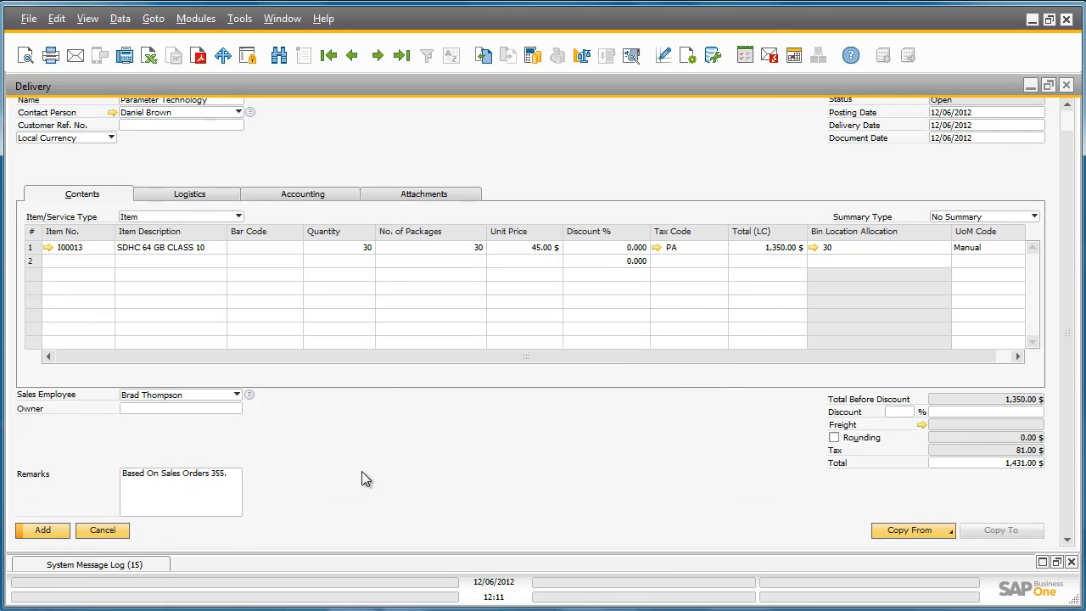
{"action": "left_click", "coordinate": [44, 530]}
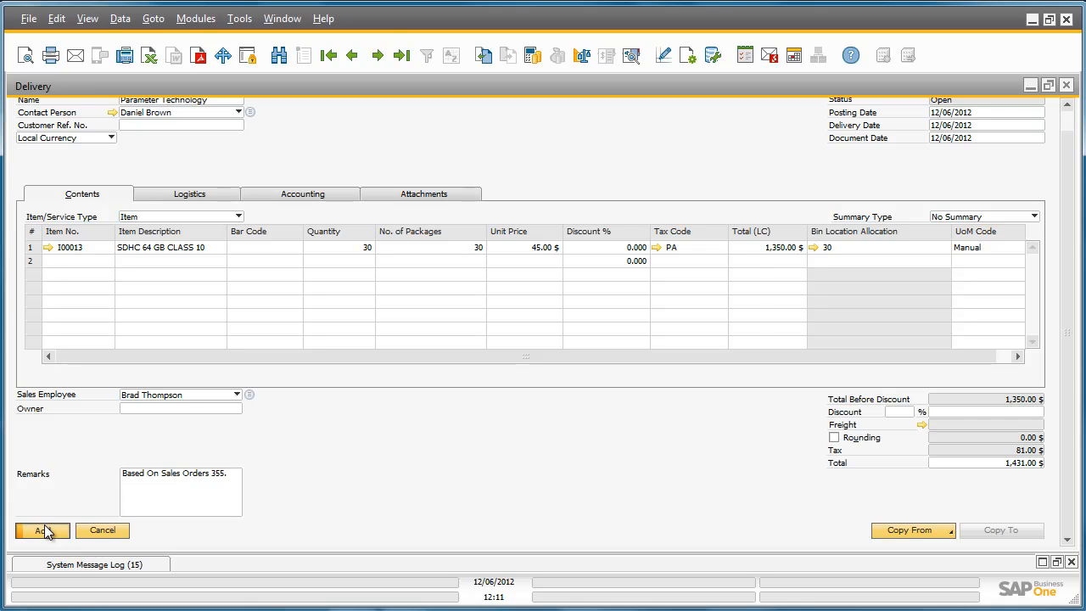
{"action": "left_click", "coordinate": [374, 324]}
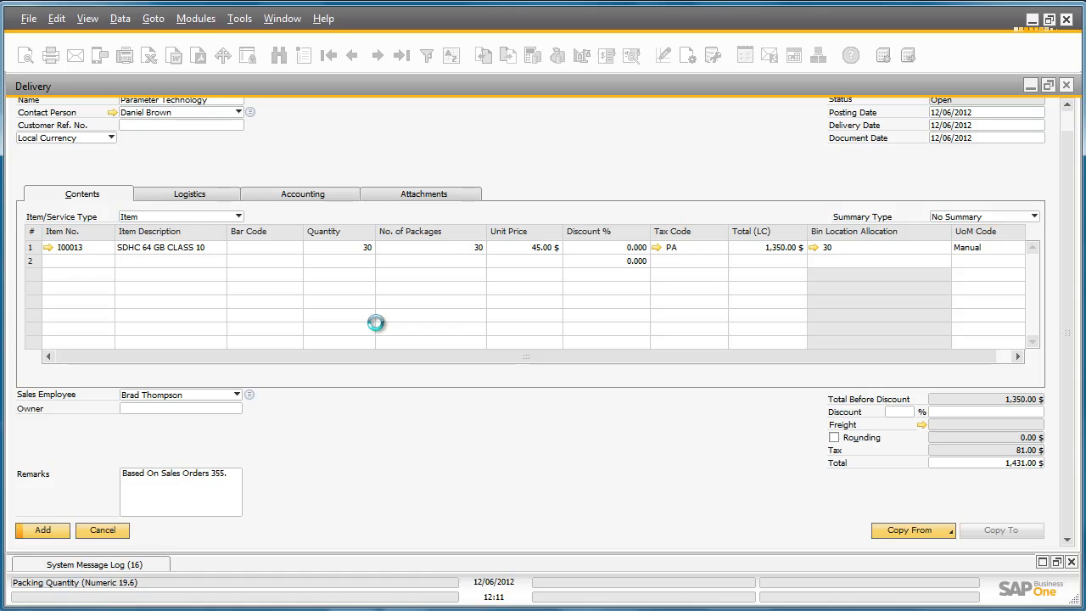